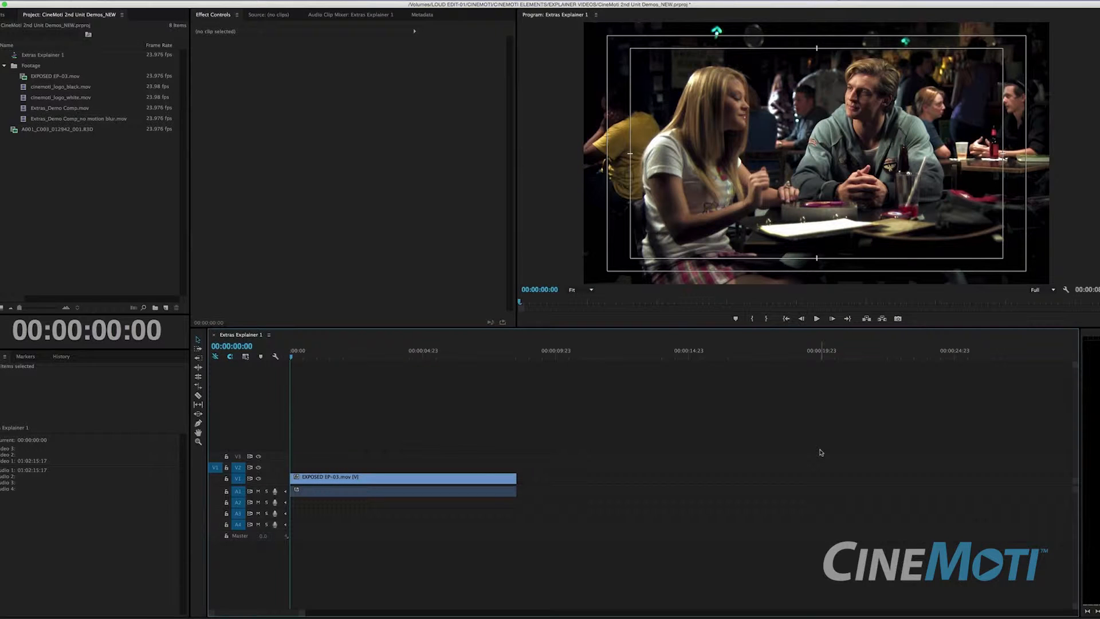
Play the Extras Explainer 1 sequence from its start to review the original bar scene.
key(space)
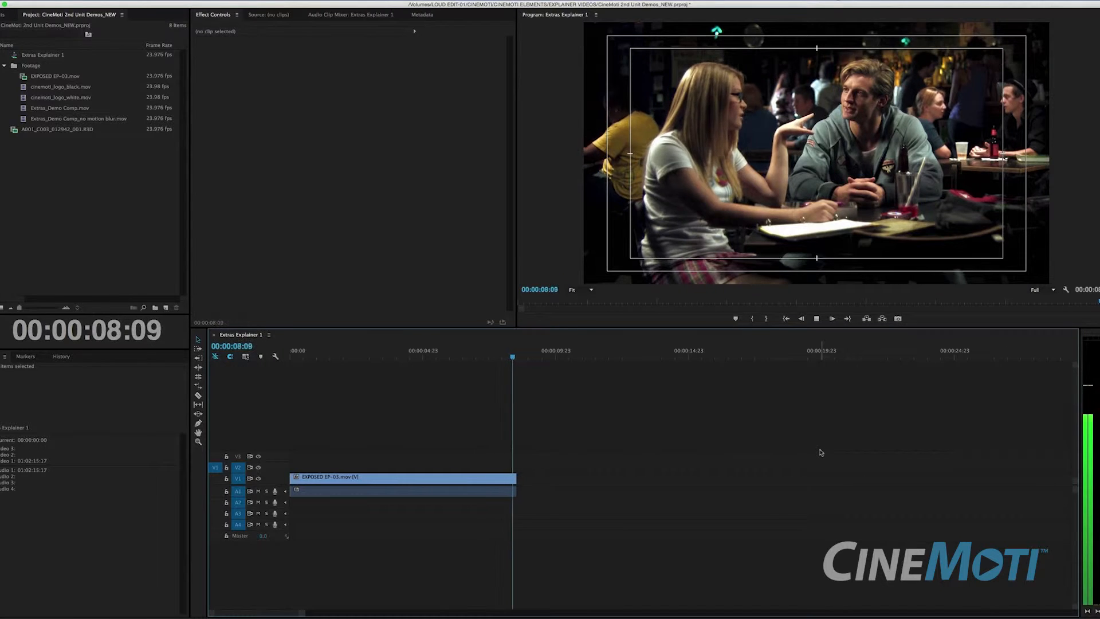
key(Home)
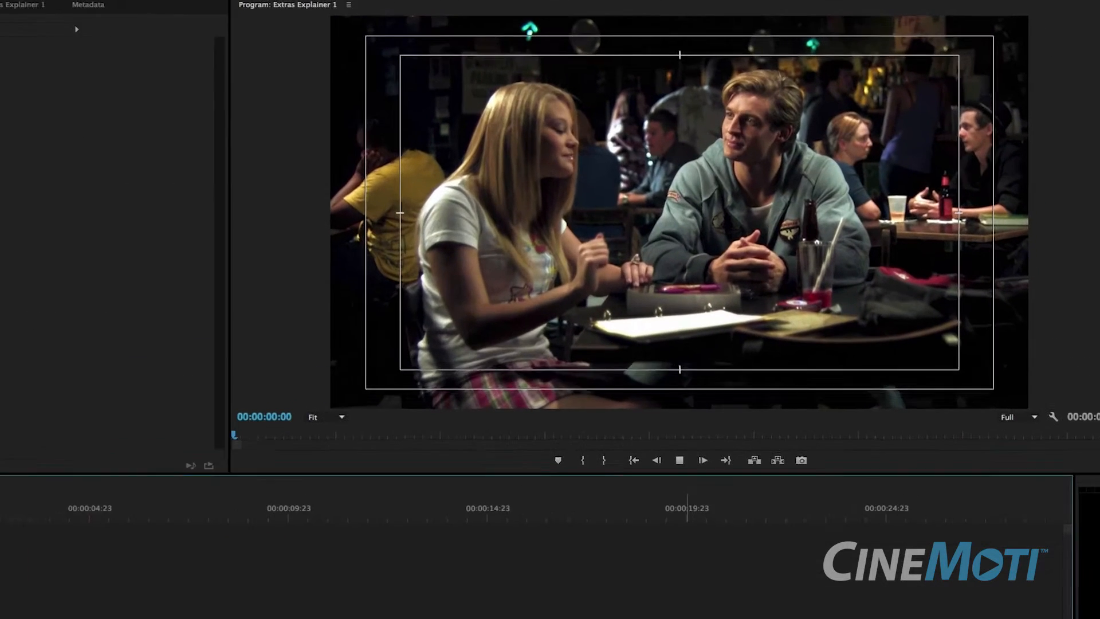
key(space)
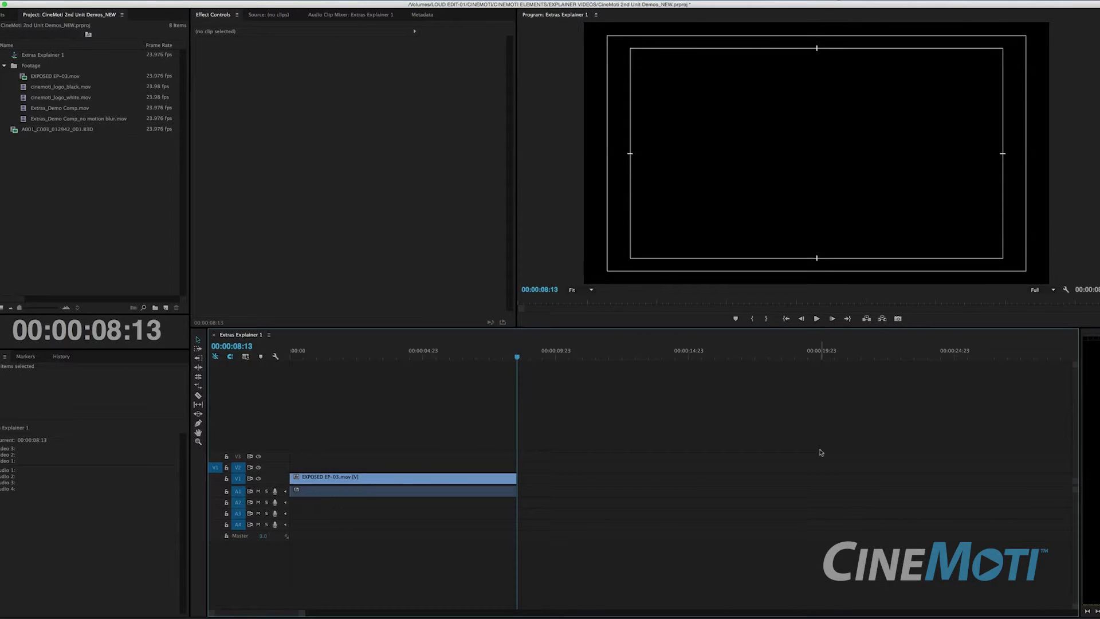
Switch to After Effects and scrub through Comp 1 to review both foreground extras crossing the bar scene.
click(471, 613)
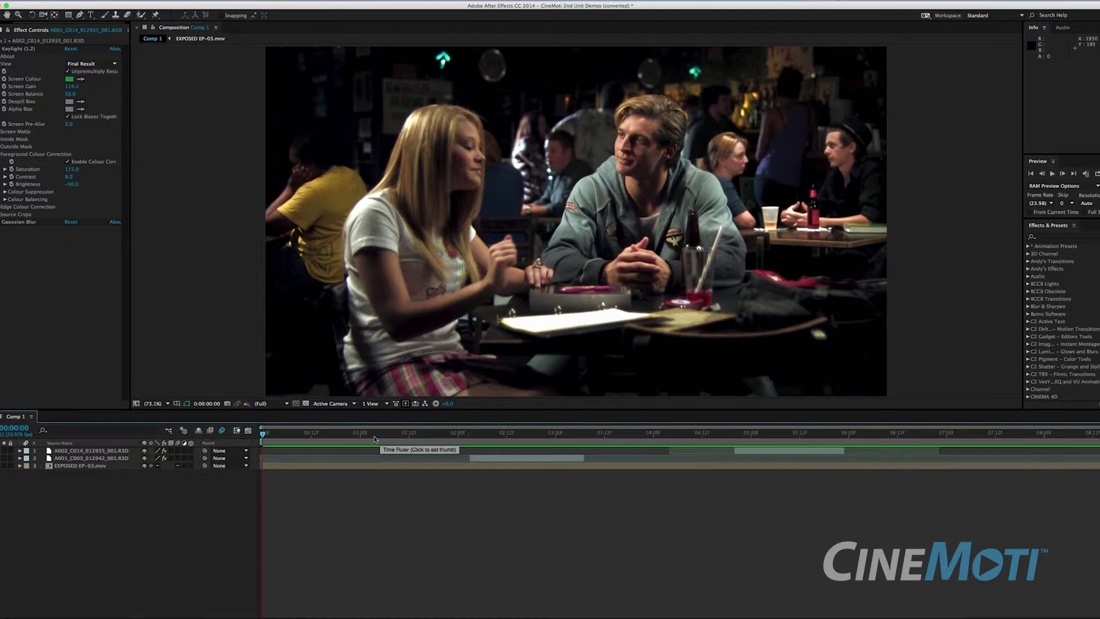
click(443, 438)
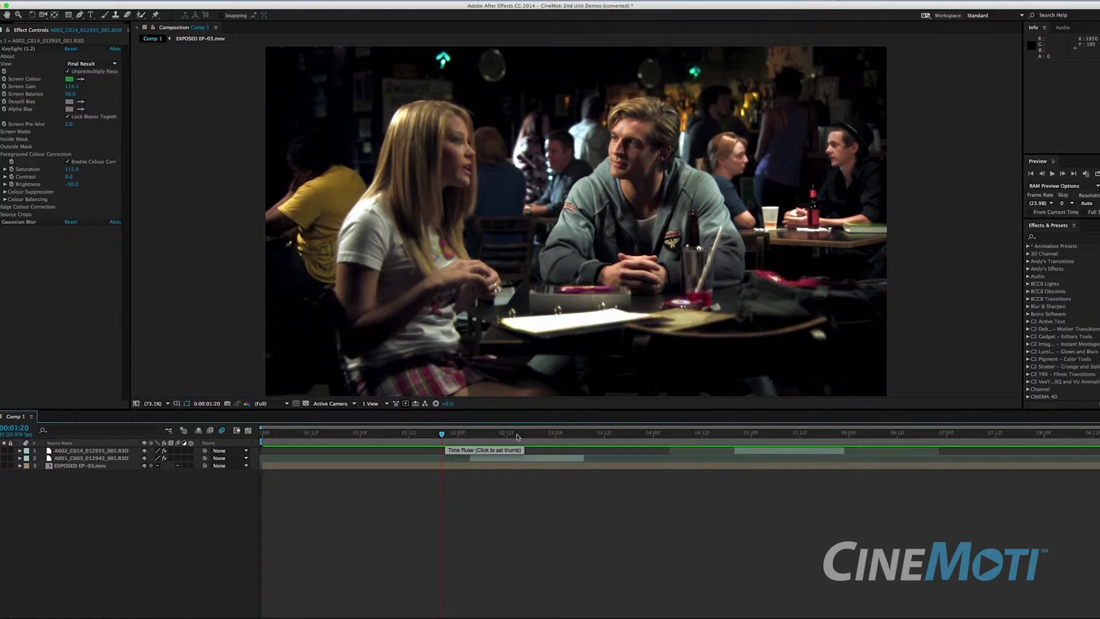
mouse_move(517, 436)
mouse_down()
mouse_move(560, 435)
mouse_move(504, 436)
mouse_move(527, 436)
mouse_move(515, 437)
mouse_up()
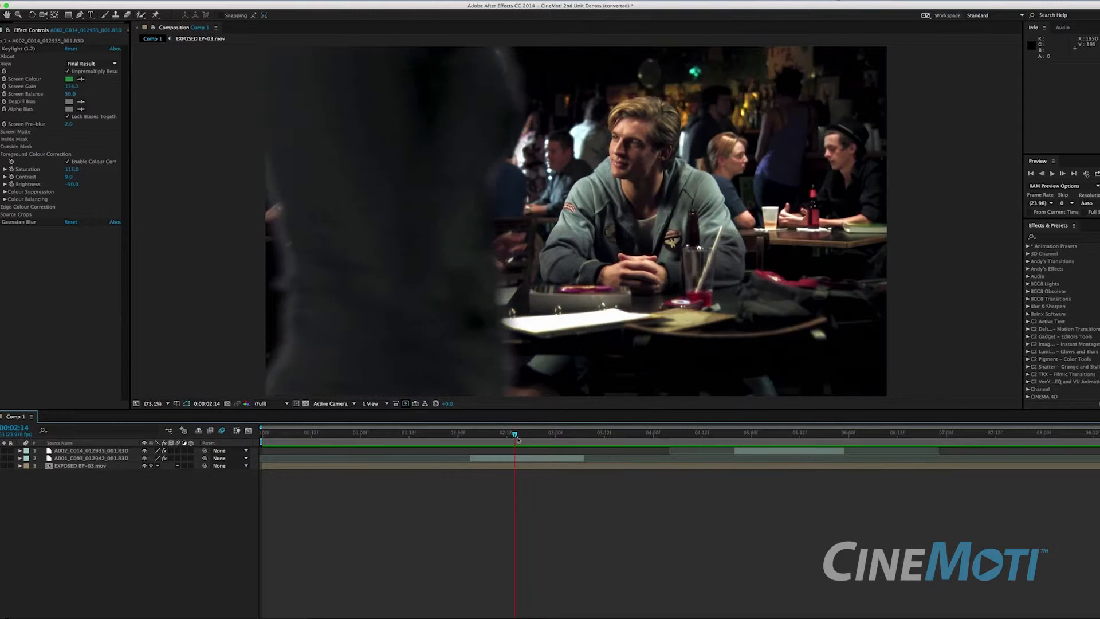
mouse_move(756, 435)
mouse_down()
mouse_move(837, 435)
mouse_move(772, 435)
mouse_up()
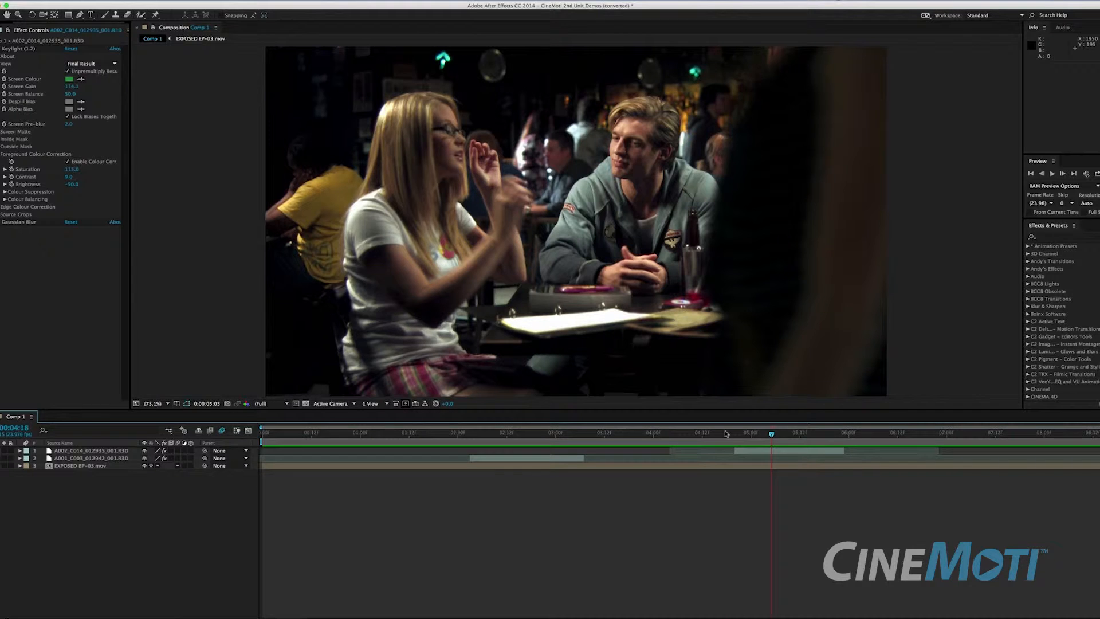
click(706, 434)
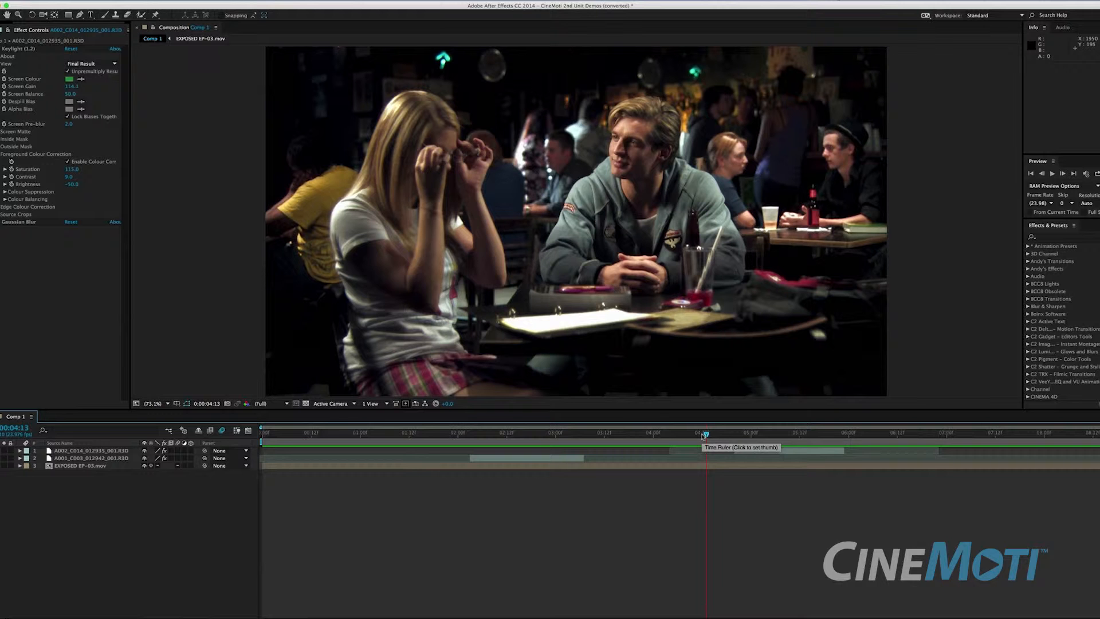
drag(704, 437, 448, 439)
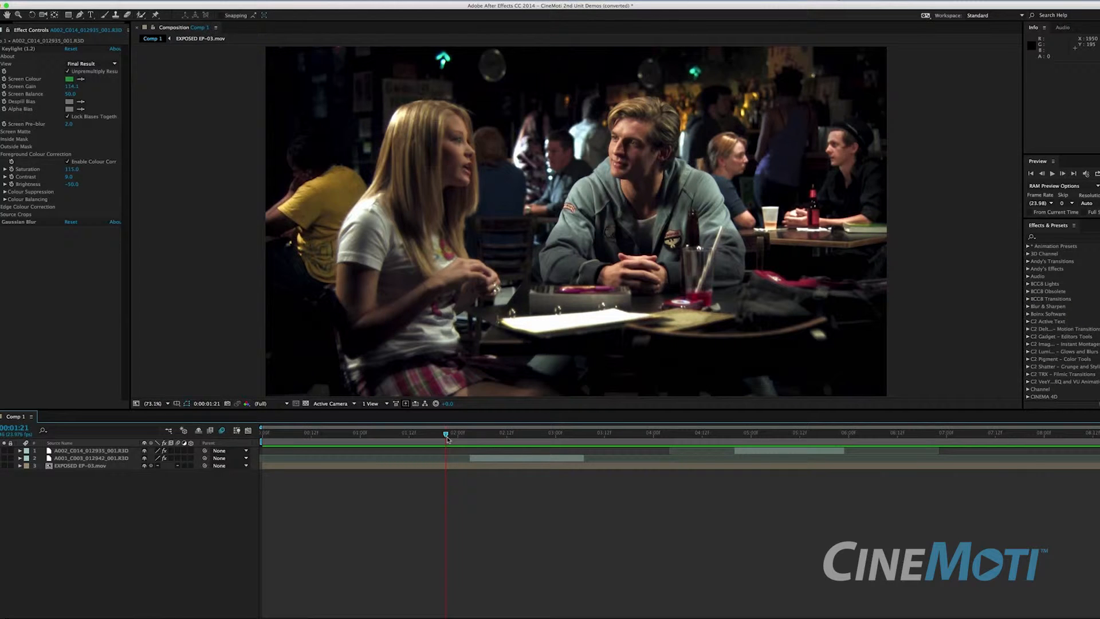
key(space)
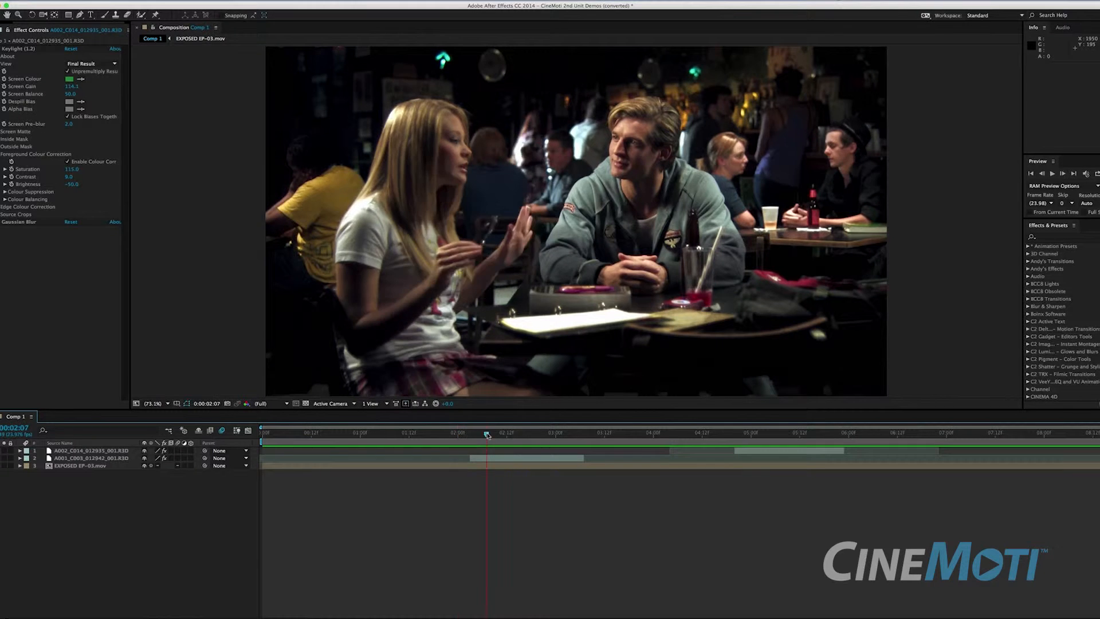
drag(548, 435, 527, 435)
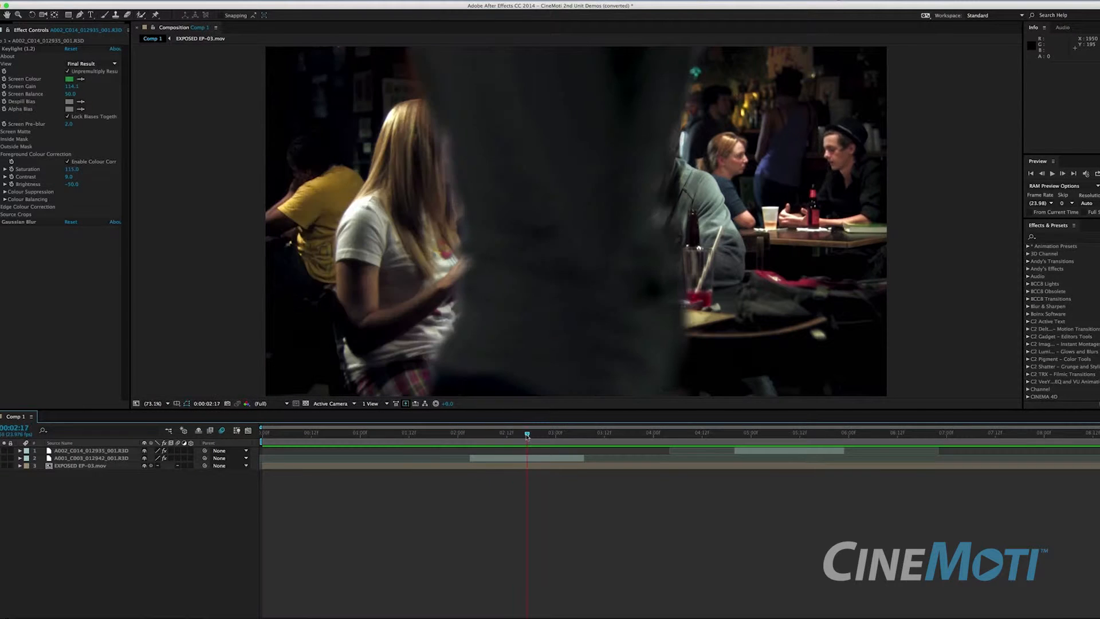
Examine the Keylight effect settings on the A001_C003_012942_001.R3D layer.
click(20, 458)
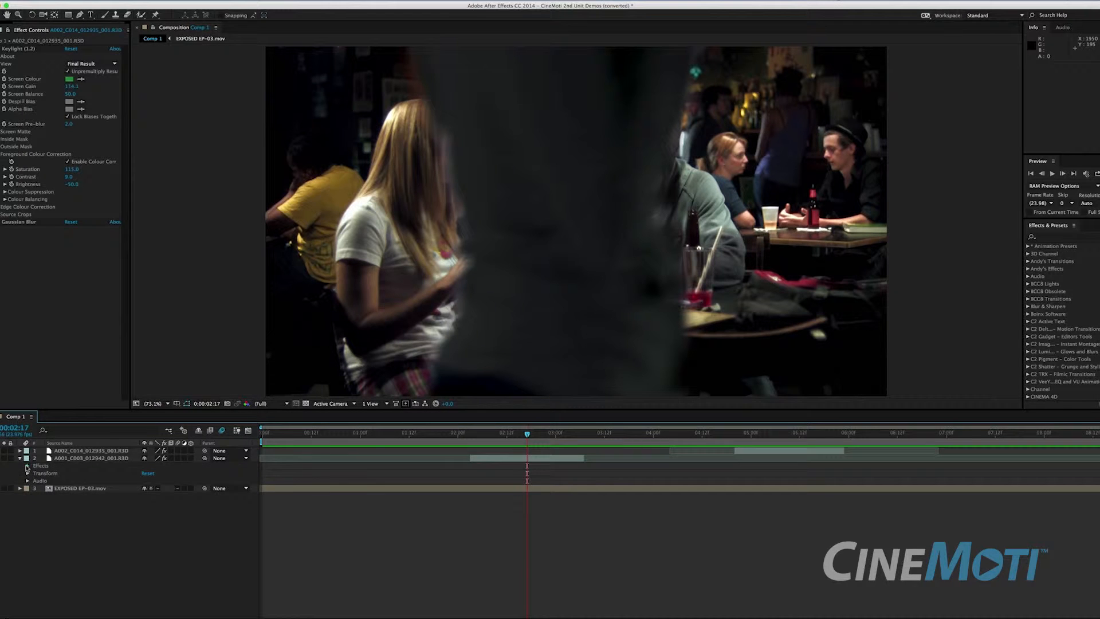
click(27, 466)
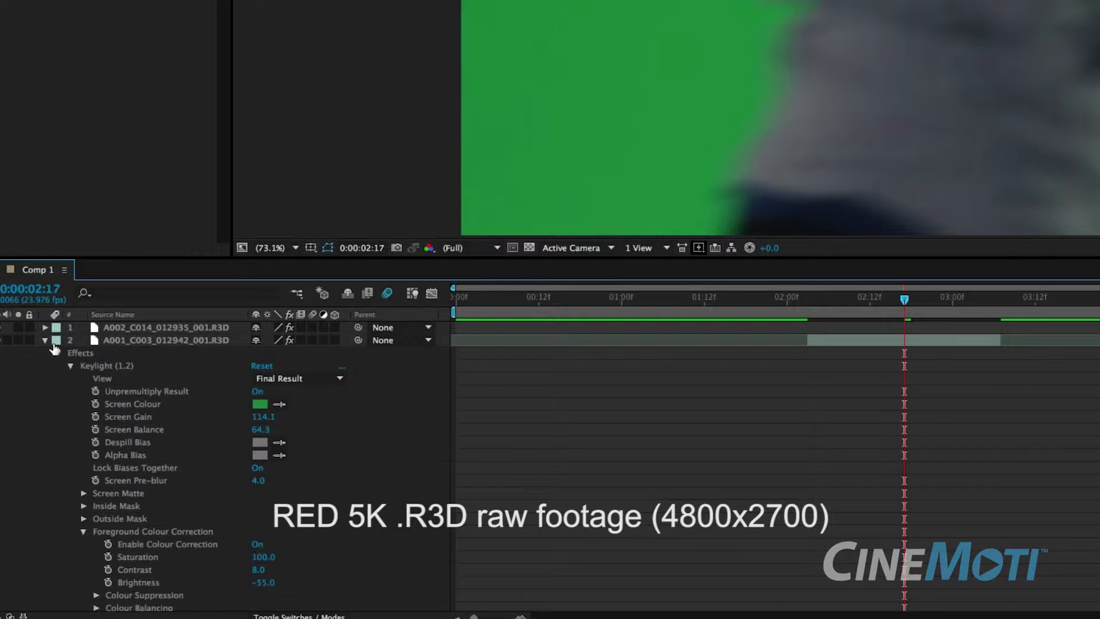
click(864, 341)
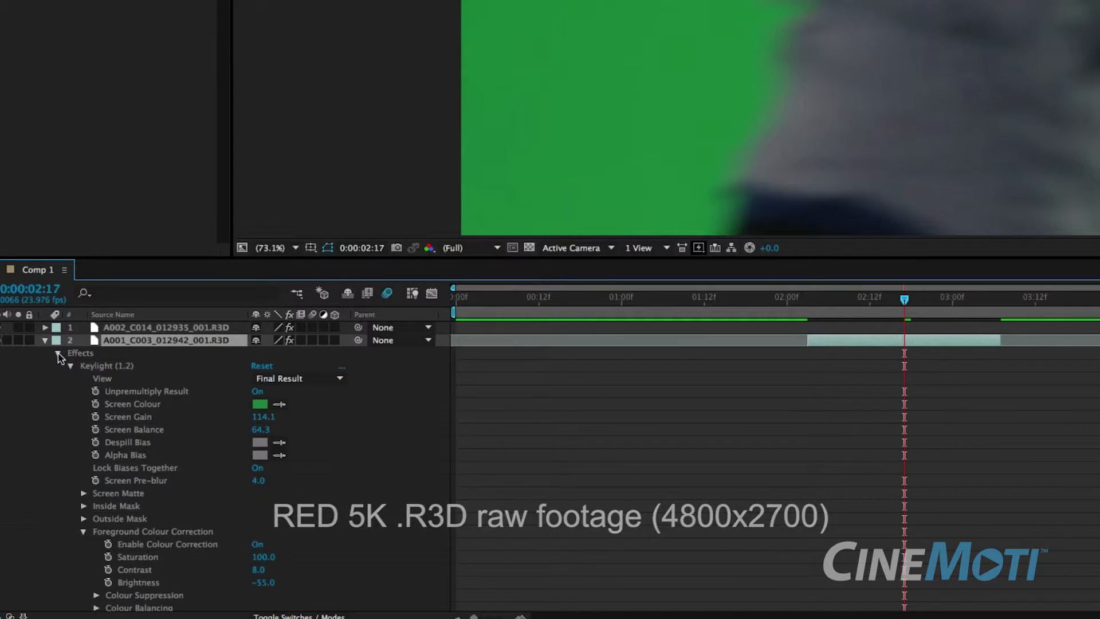
click(69, 366)
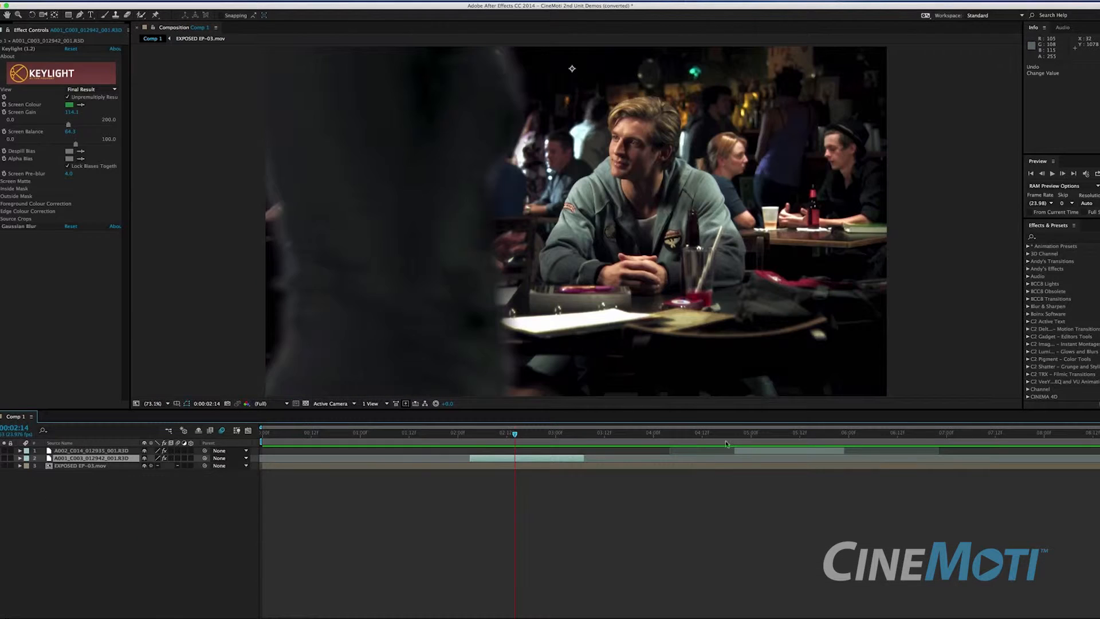
At 0:00:05:09, adjust the Position of the A002_C014_012935_001.R3D layer to shift the extra lower in the frame.
click(580, 436)
drag(580, 438, 788, 437)
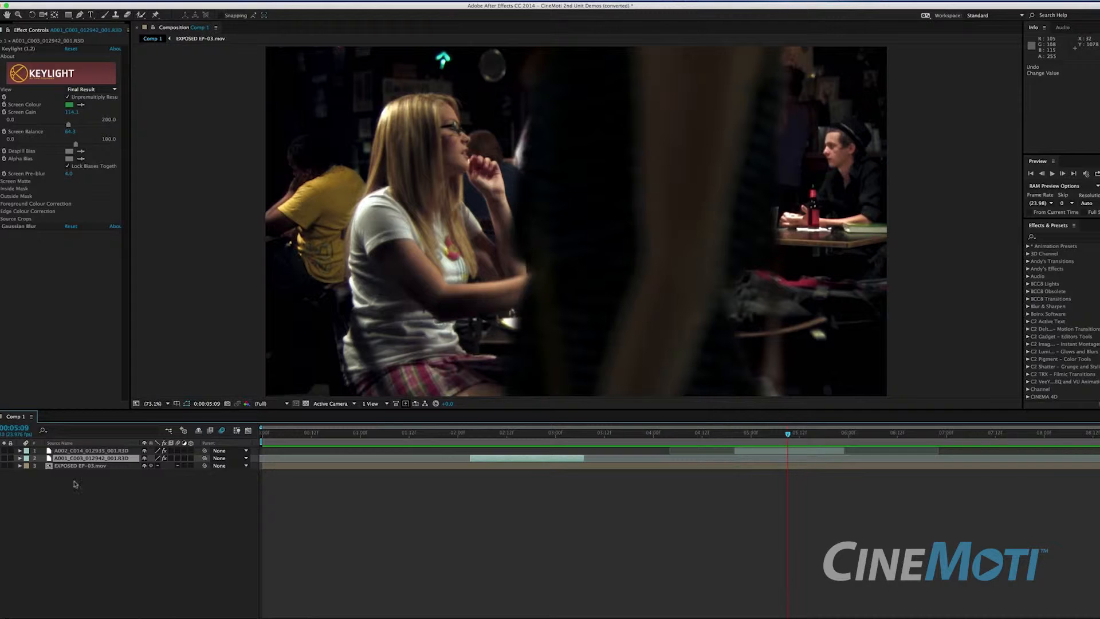
click(4, 451)
click(20, 451)
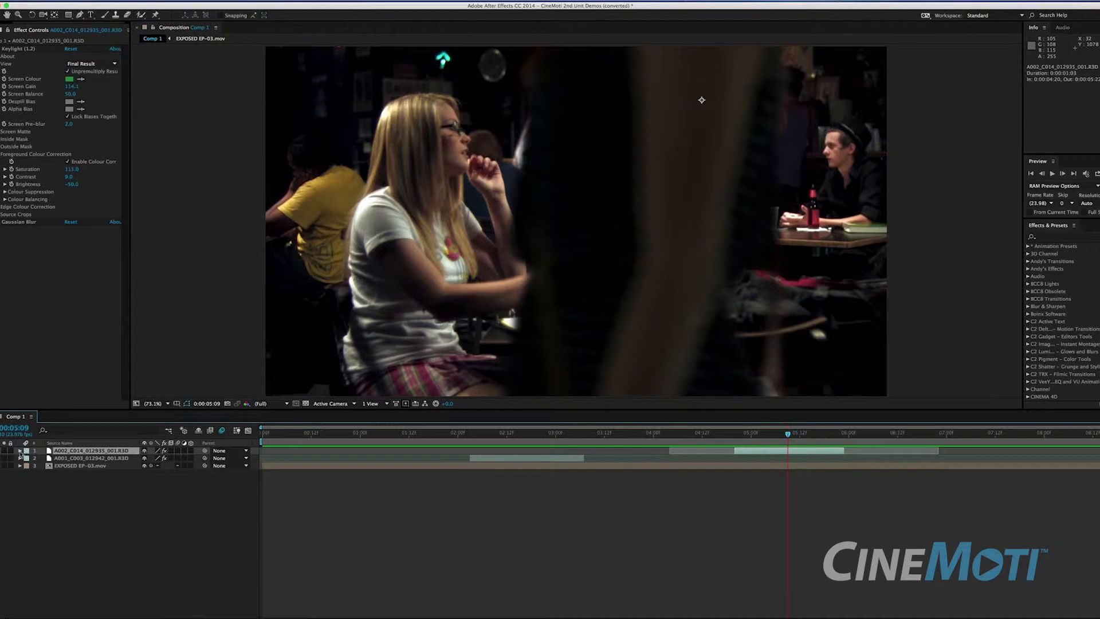
click(20, 451)
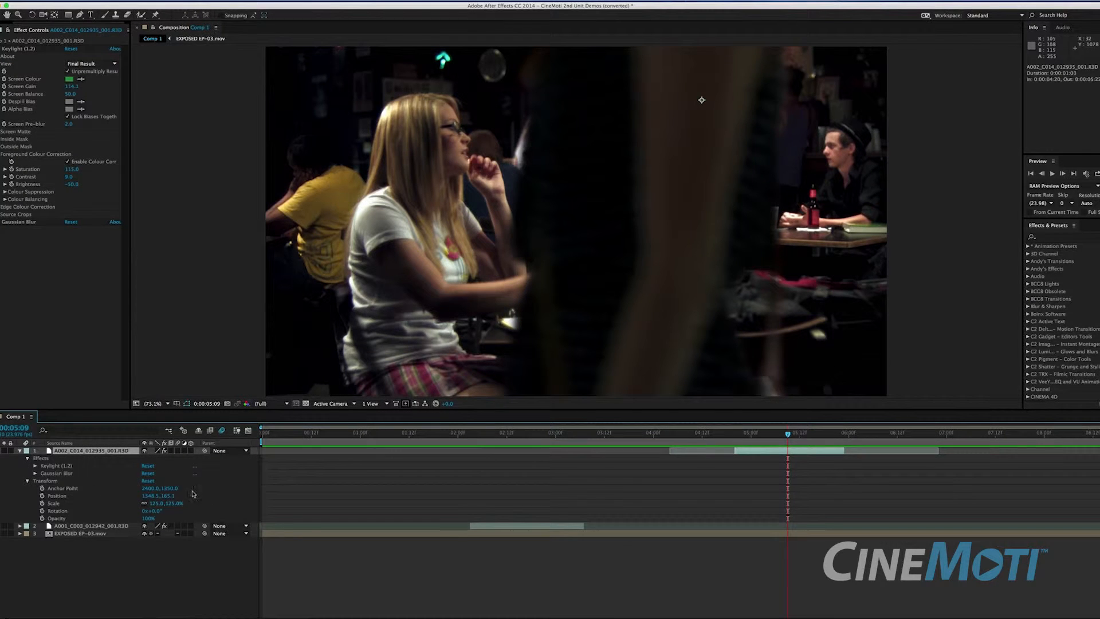
drag(168, 497, 292, 496)
mouse_move(224, 497)
mouse_down()
mouse_move(165, 501)
mouse_move(207, 504)
mouse_up()
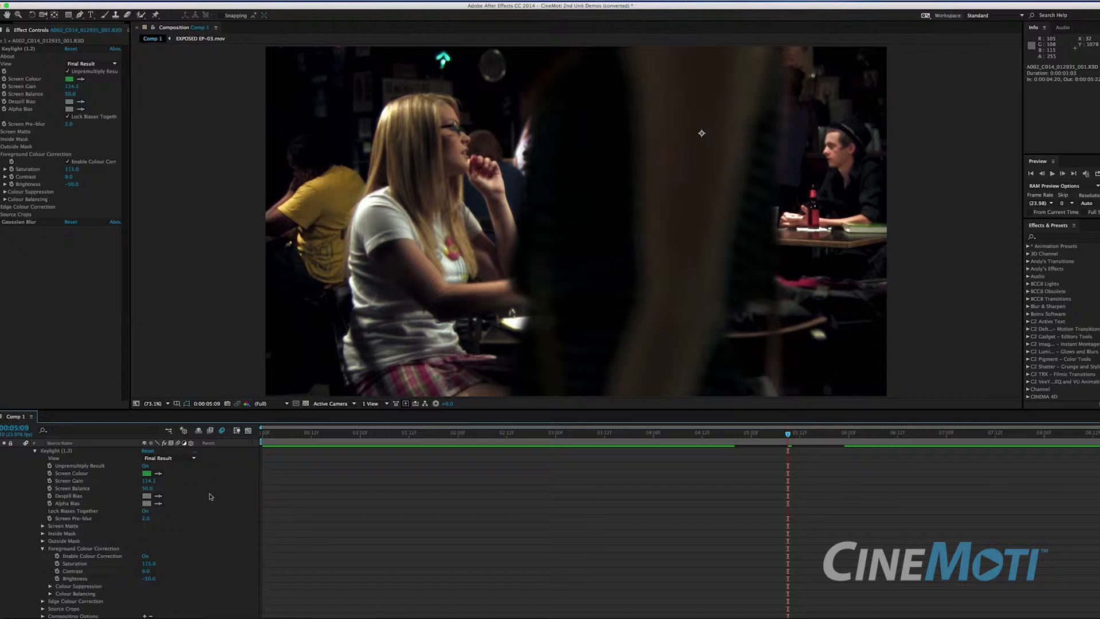
Try Keylight's foreground colour correction Brightness at 0 on the A002_C014_012935_001.R3D layer and set it back to -50.
scroll(210, 496, up, 1)
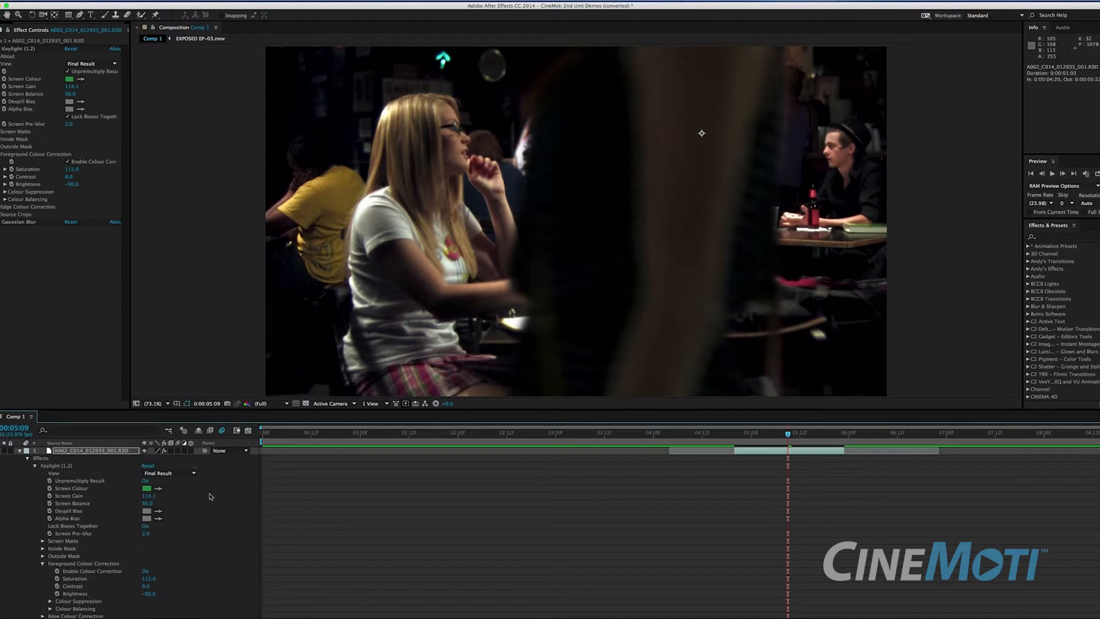
click(35, 466)
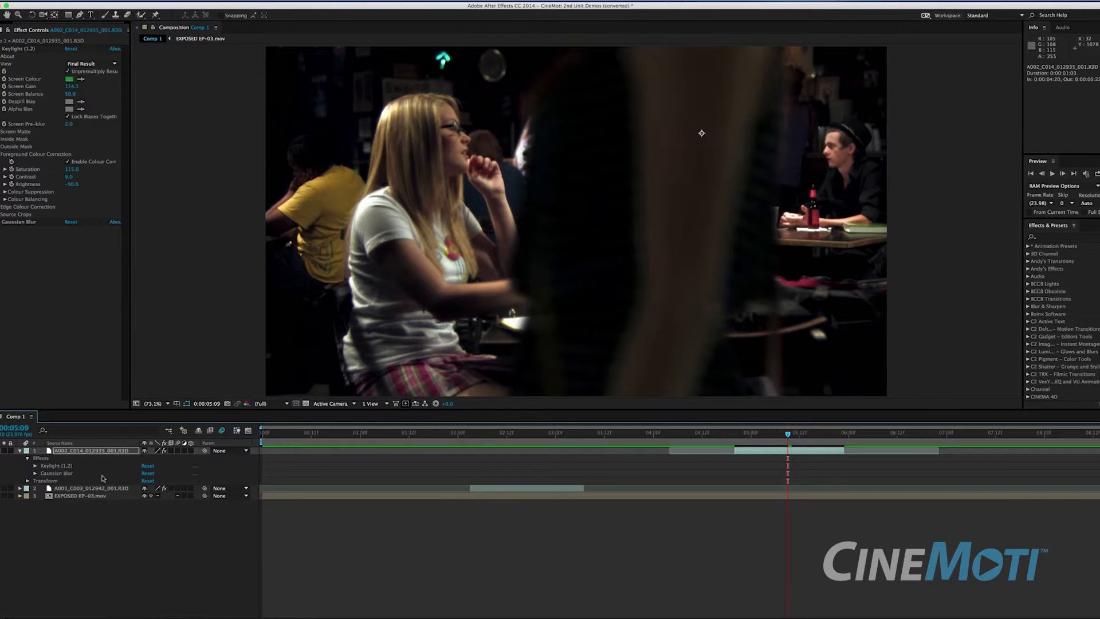
click(35, 466)
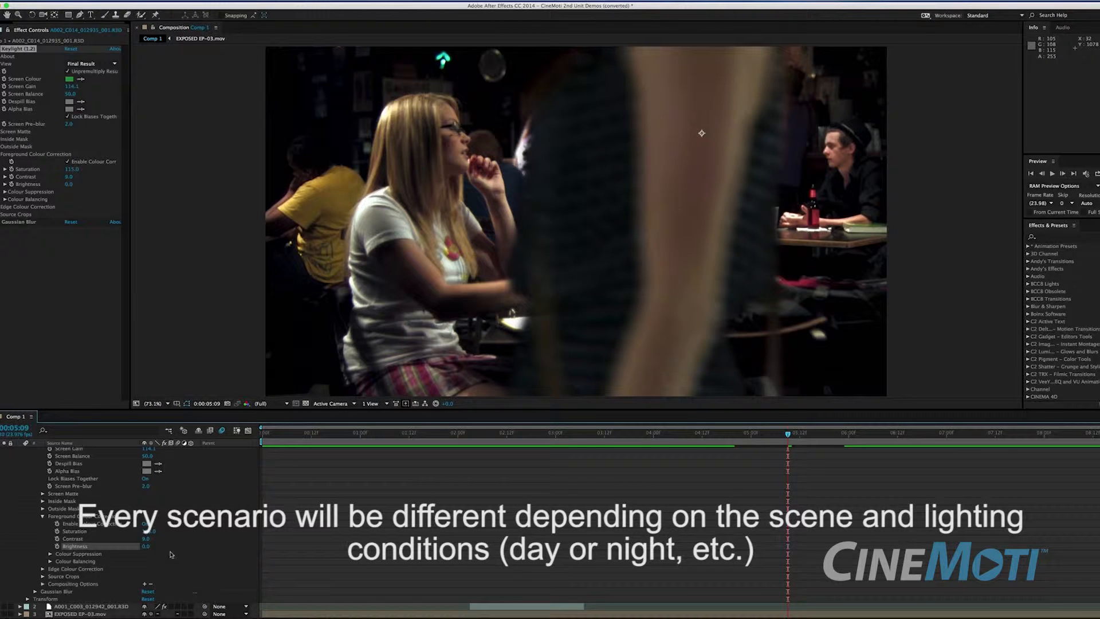
click(147, 546)
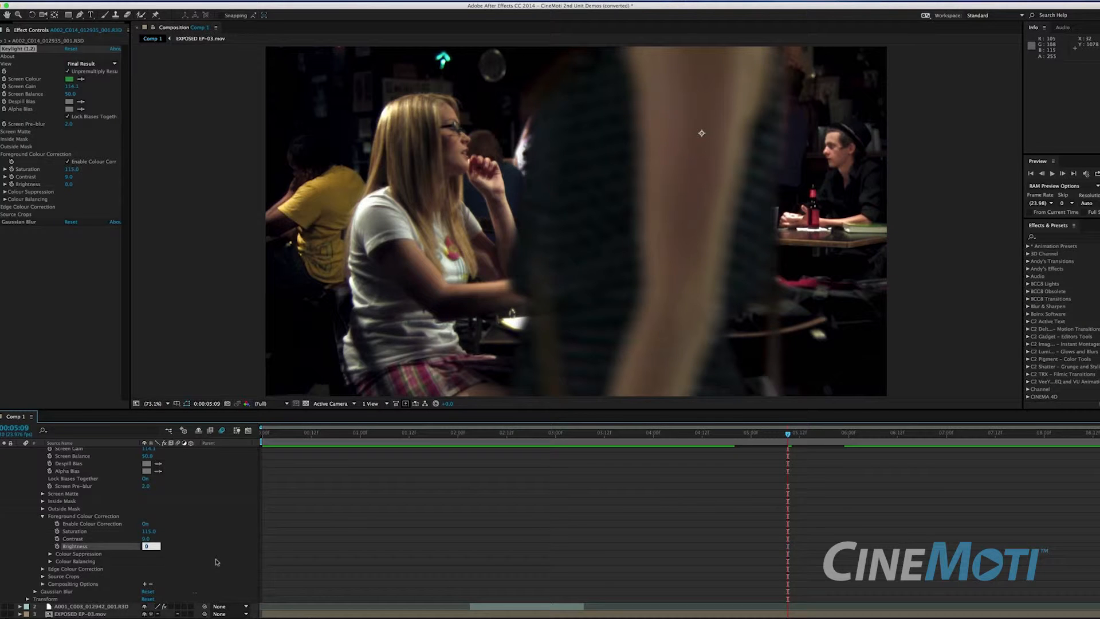
text(-50)
key(Return)
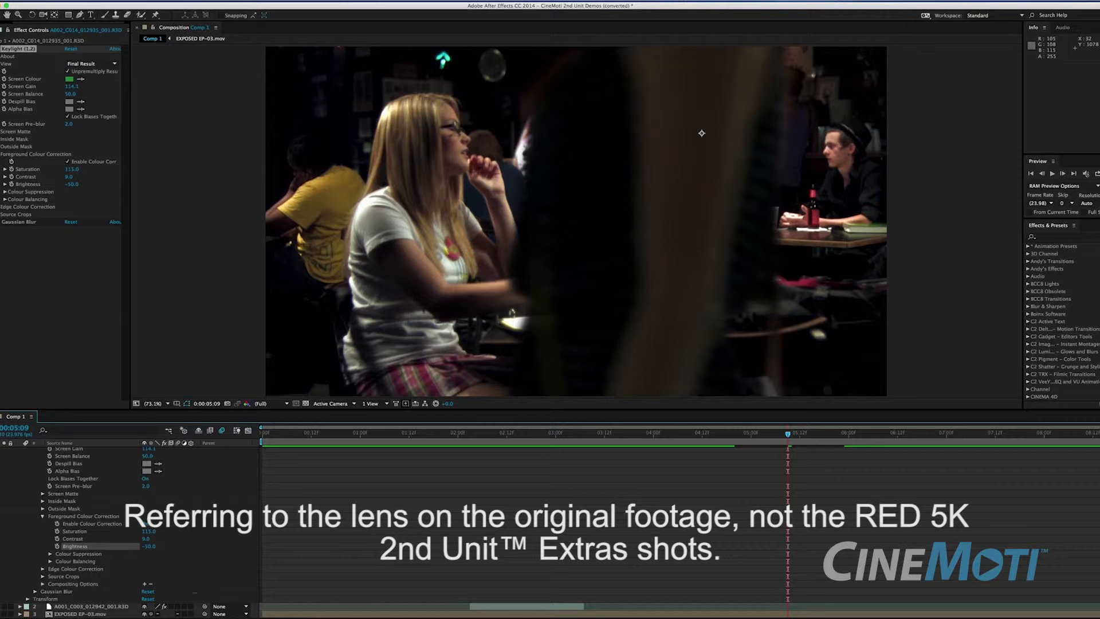
click(42, 516)
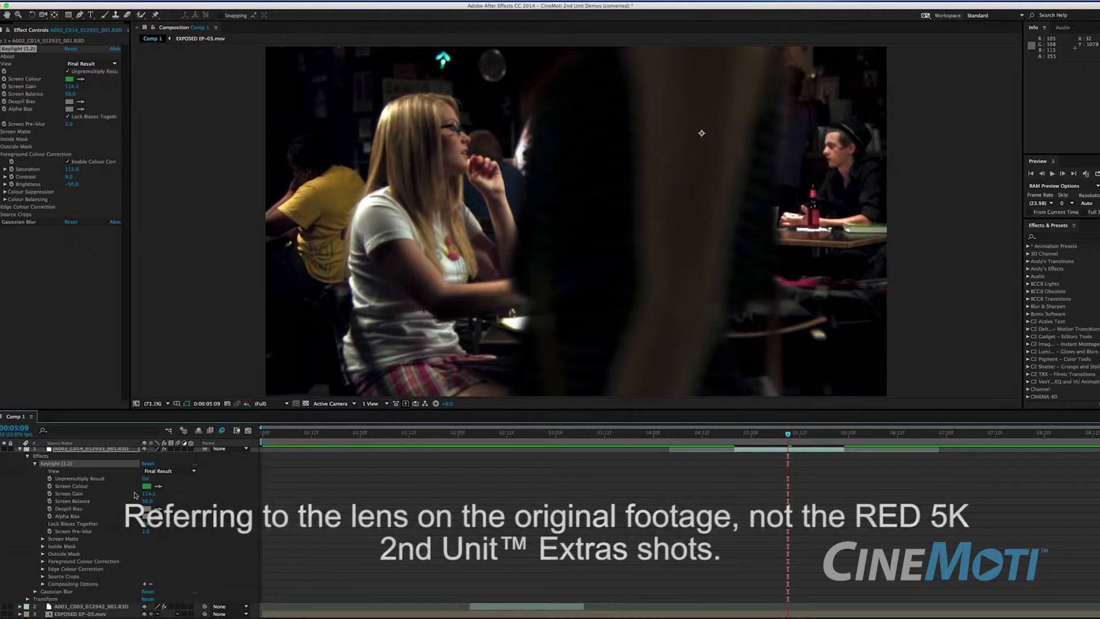
click(35, 464)
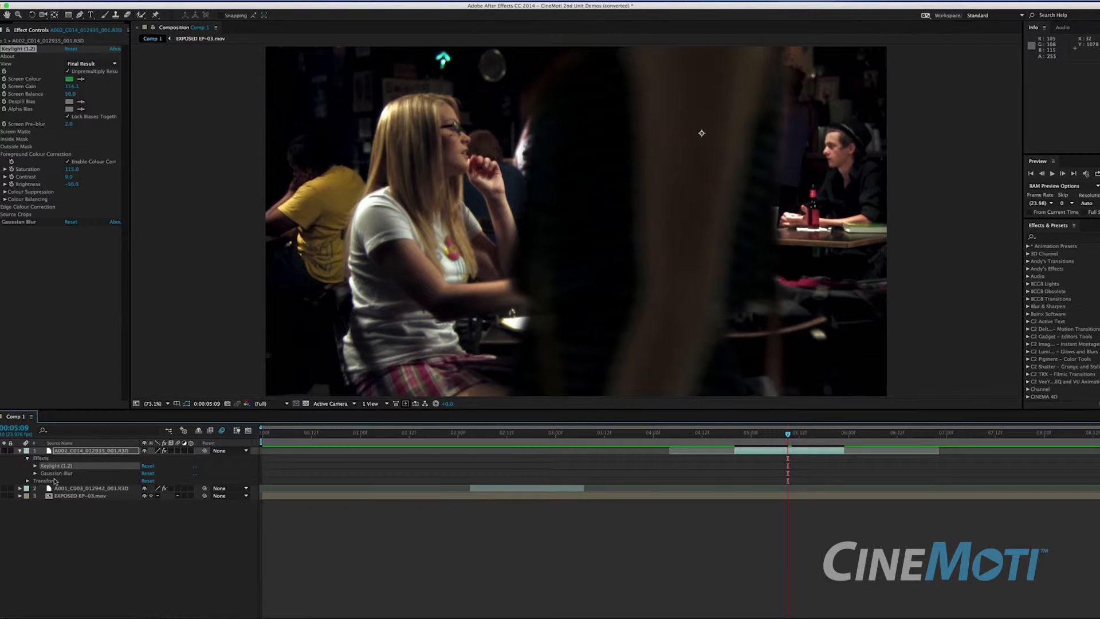
Compare the A002_C014_012935_001.R3D layer without Gaussian Blur by setting Blurriness to 0, and return it to 15.
click(35, 474)
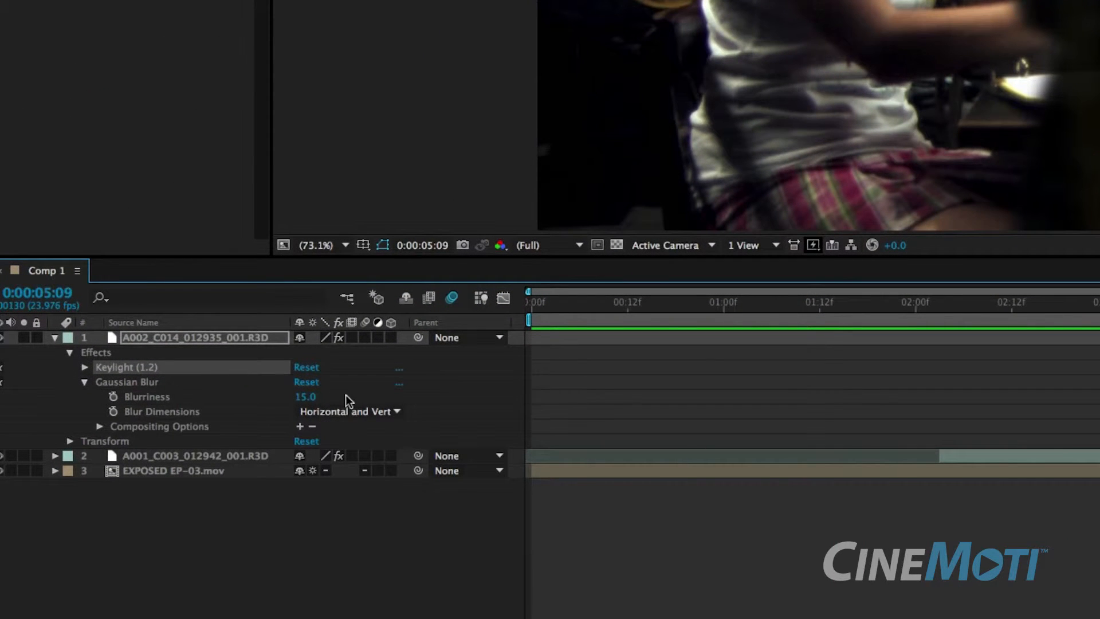
click(306, 396)
text(0)
key(Return)
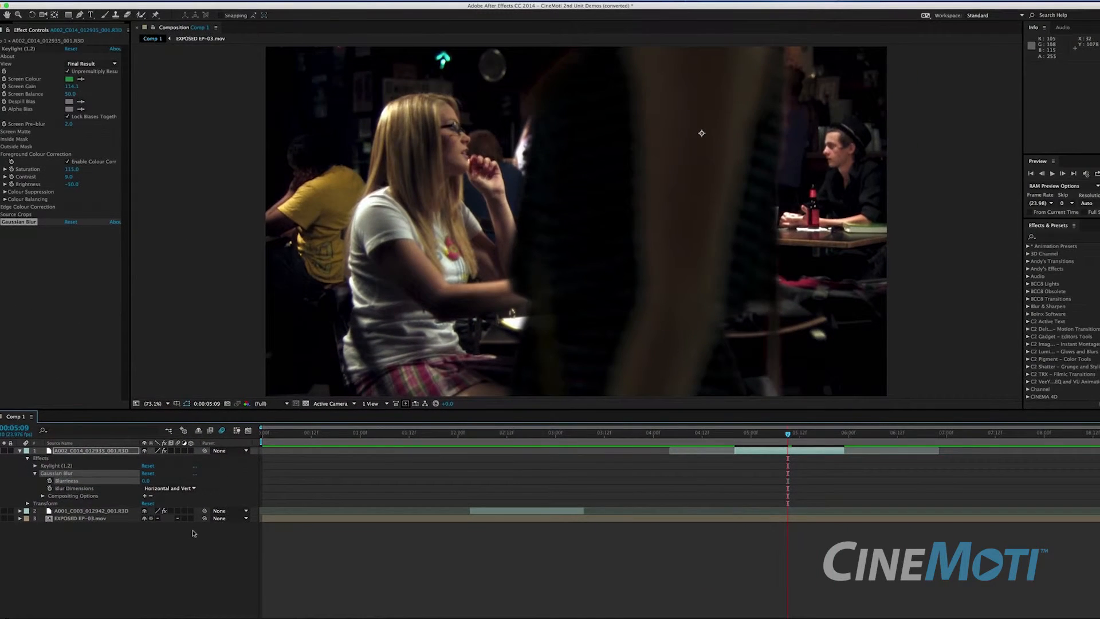
click(147, 480)
text(15)
key(Return)
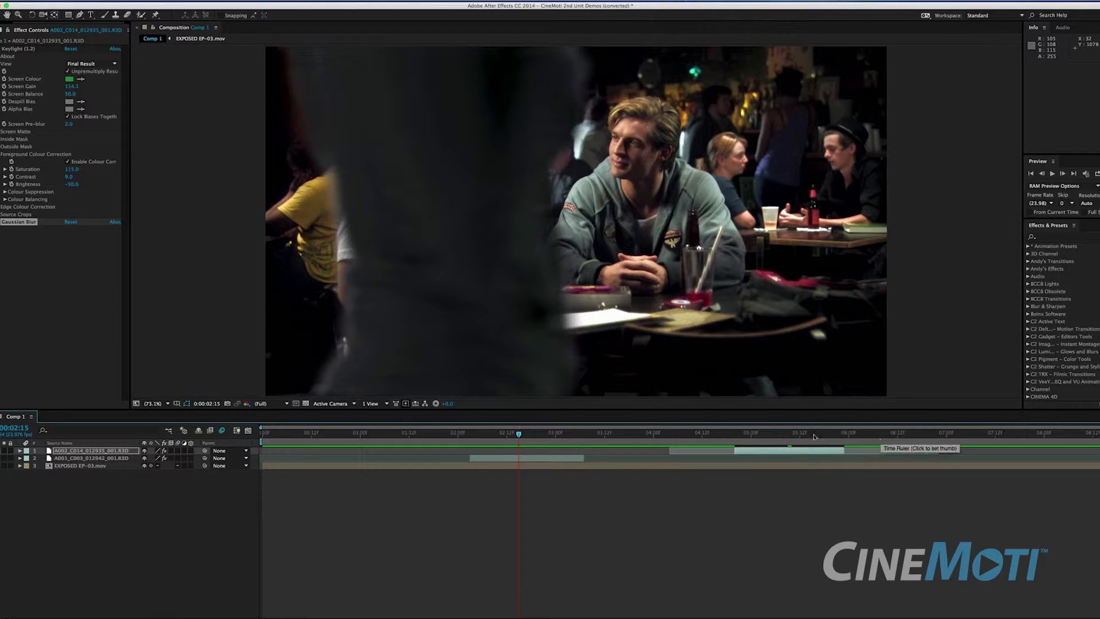
Scrub Comp 1 across the second extra's pass and preview the composite from the start.
mouse_move(815, 438)
mouse_down()
mouse_move(747, 438)
mouse_move(808, 438)
mouse_up()
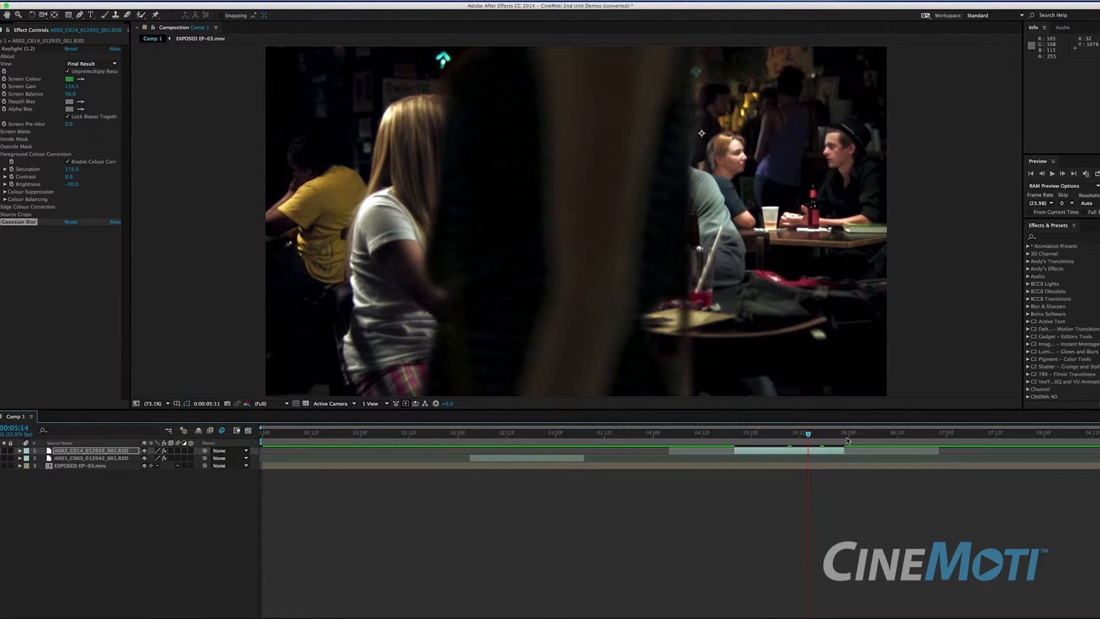
click(837, 437)
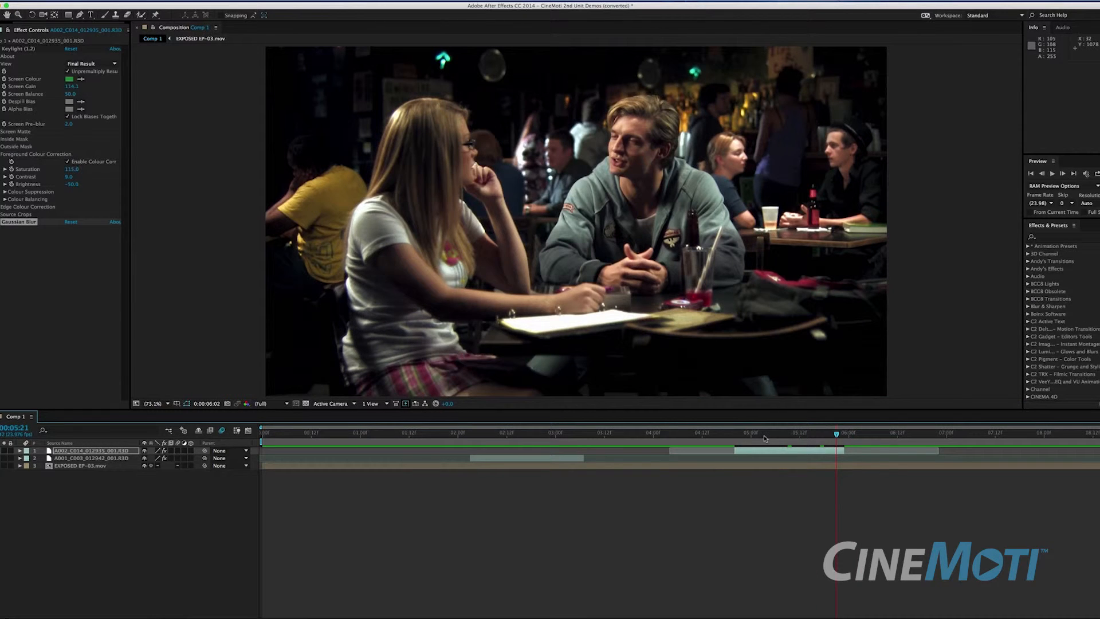
key(Home)
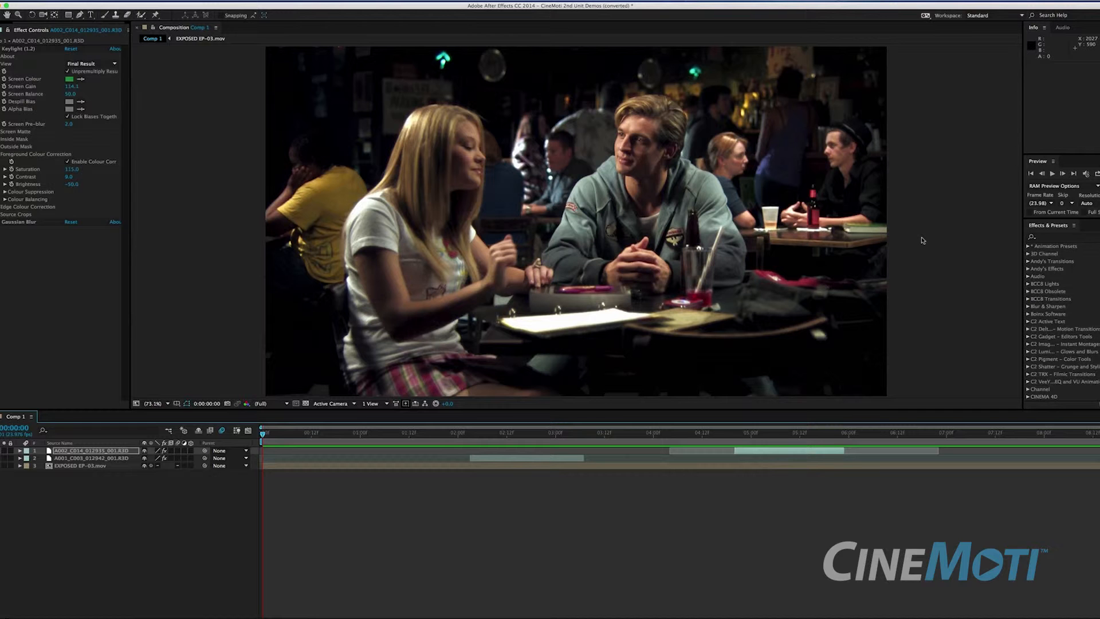
key(space)
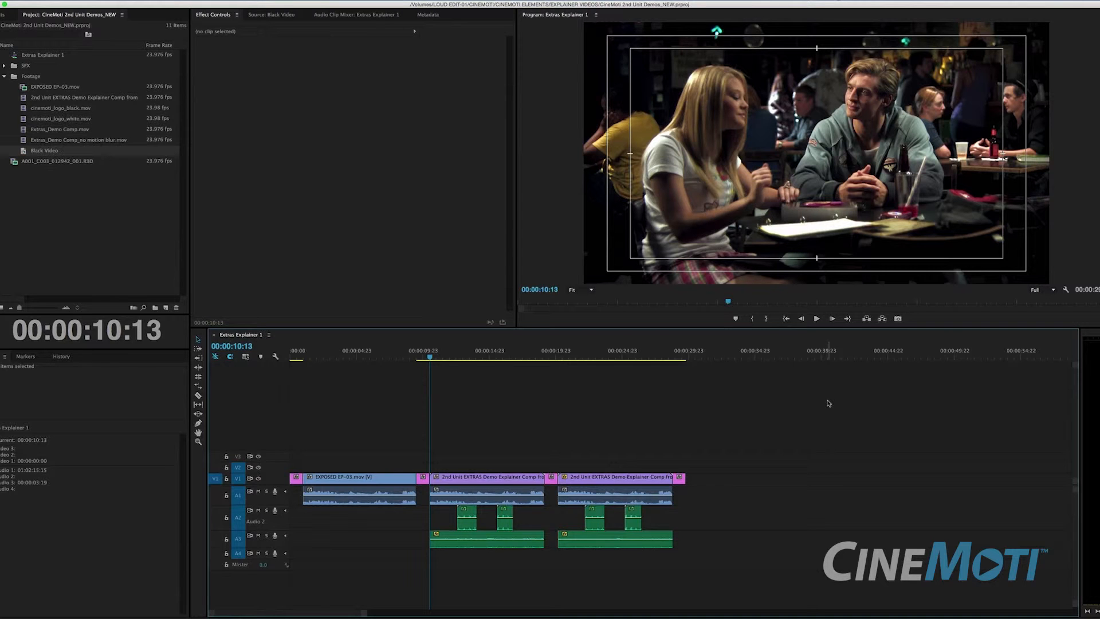
In Premiere Pro, review the Extras Explainer 1 sequence at the composited clip and at the original EXPOSED EP-03.mov clip.
click(448, 356)
key(Up)
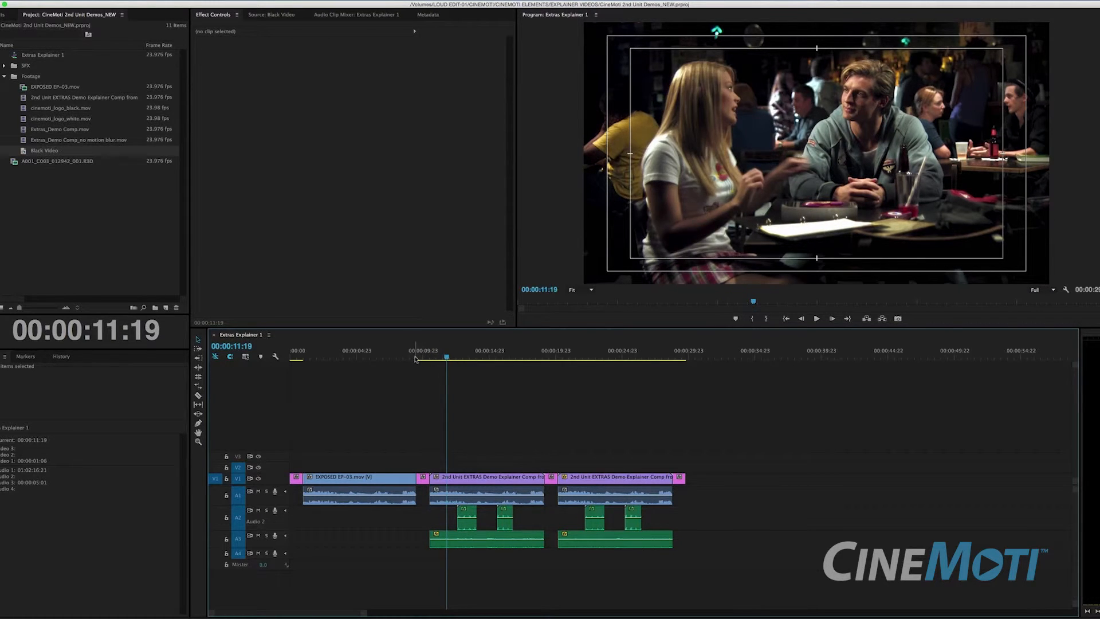
click(374, 353)
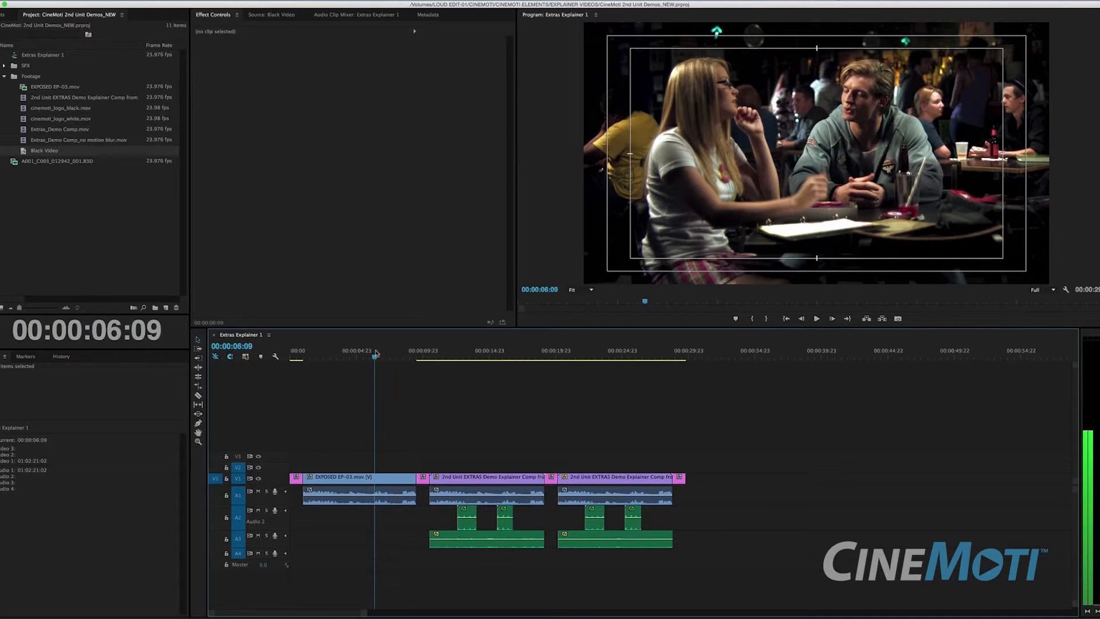
Scrub the composited 2nd Unit EXTRAS Demo clips in the Extras Explainer 1 sequence and review the first one from its start at 00:00:10:13.
click(478, 356)
drag(477, 360, 465, 360)
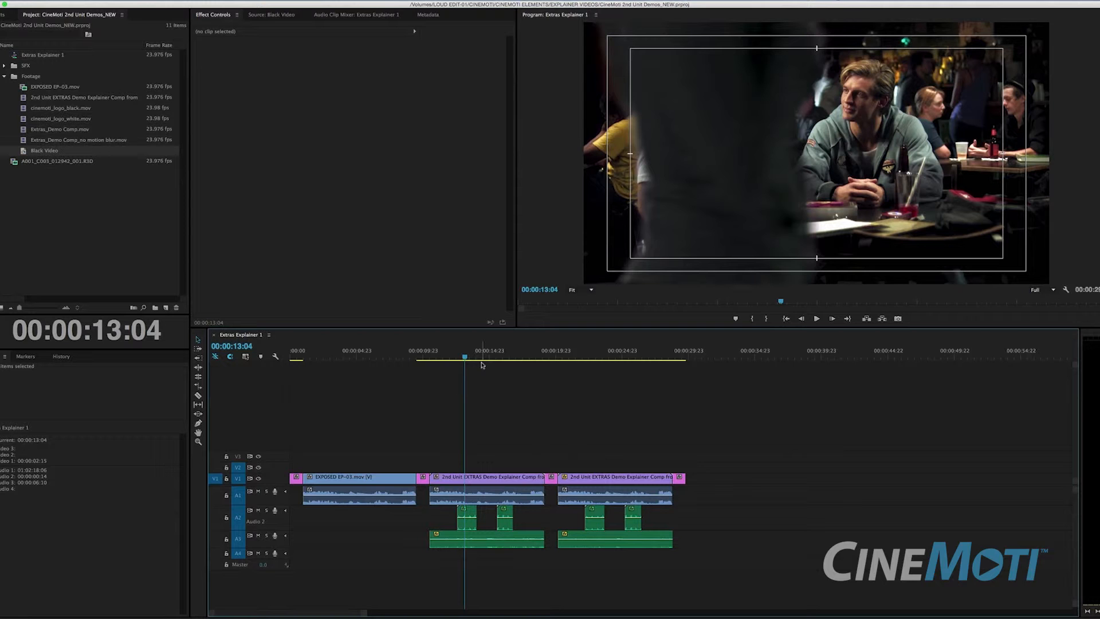
drag(583, 351, 576, 353)
click(456, 356)
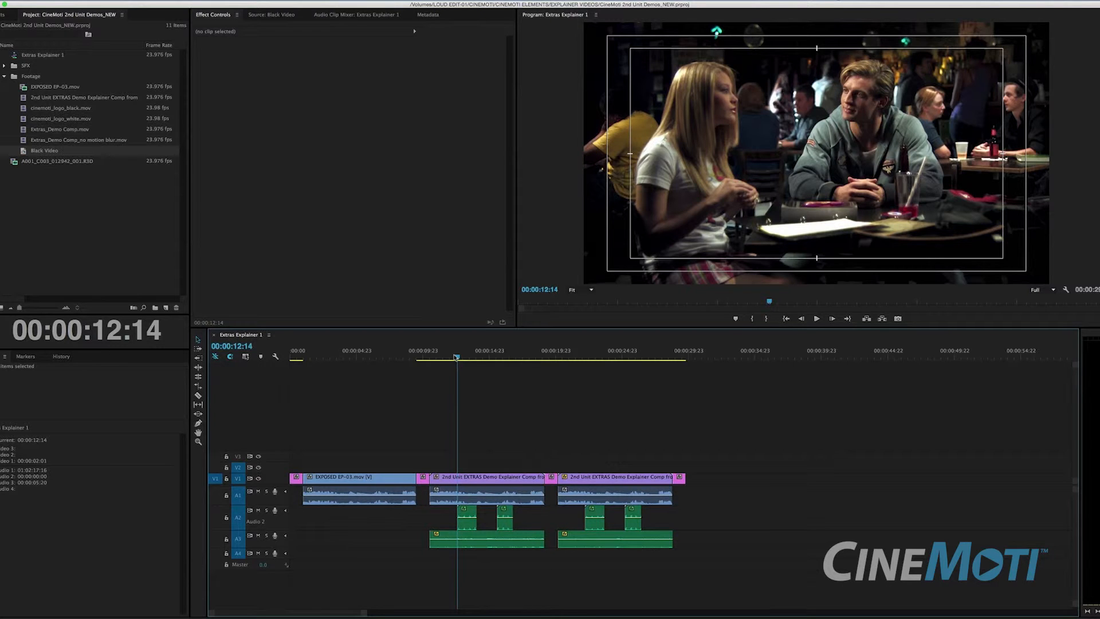
click(429, 352)
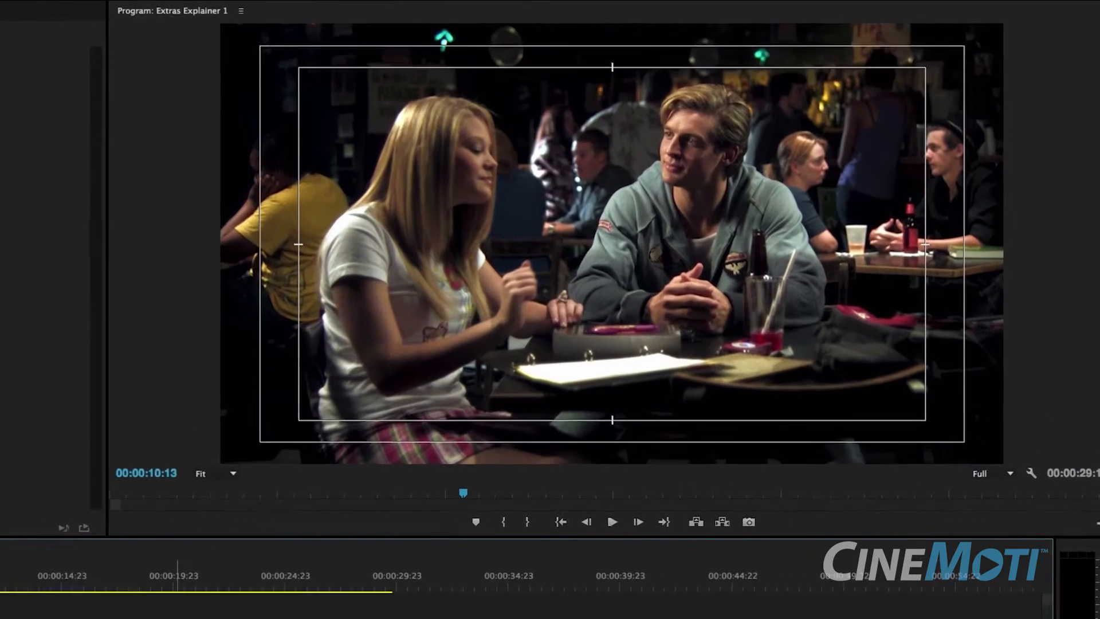
key(space)
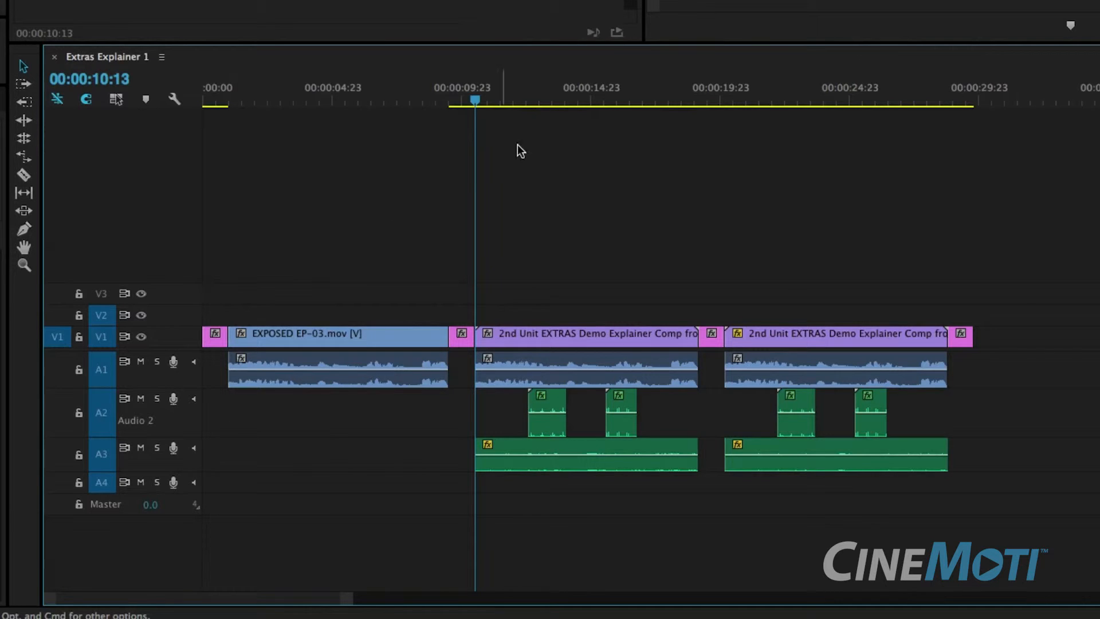
Mute audio track A1 and play the first composited clip from its start at 00:00:10:13 to hear the remaining tracks.
click(517, 100)
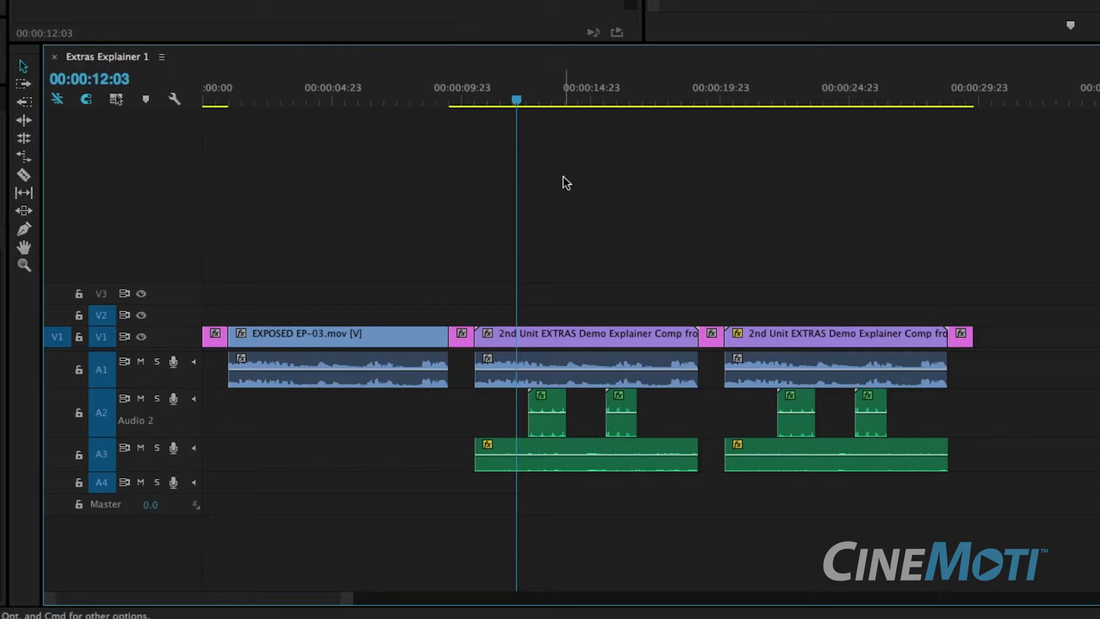
drag(502, 95, 481, 96)
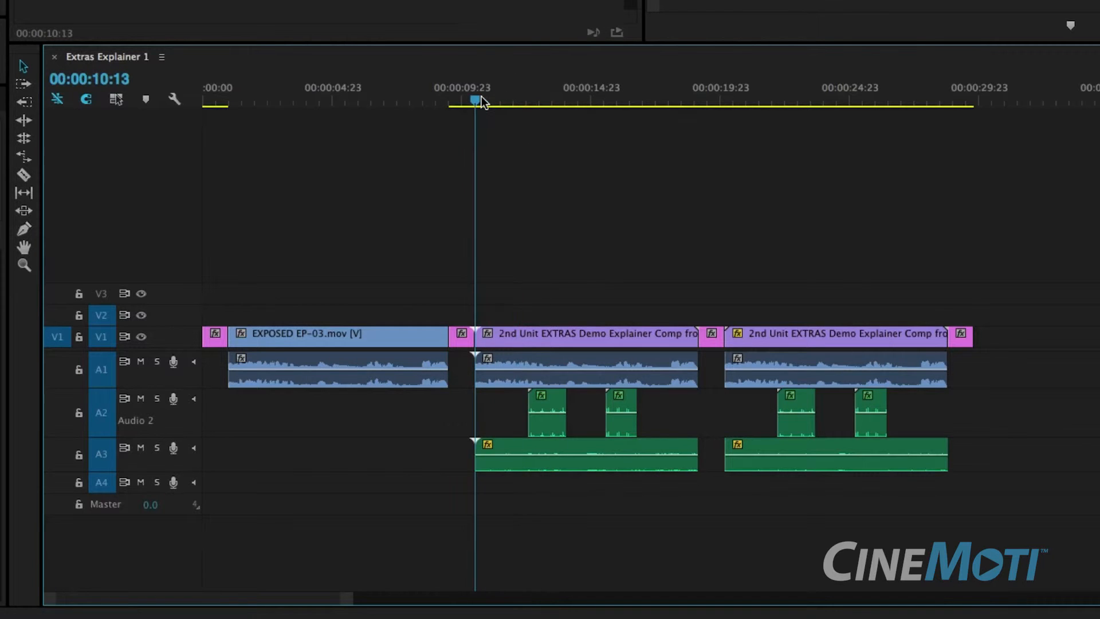
click(141, 362)
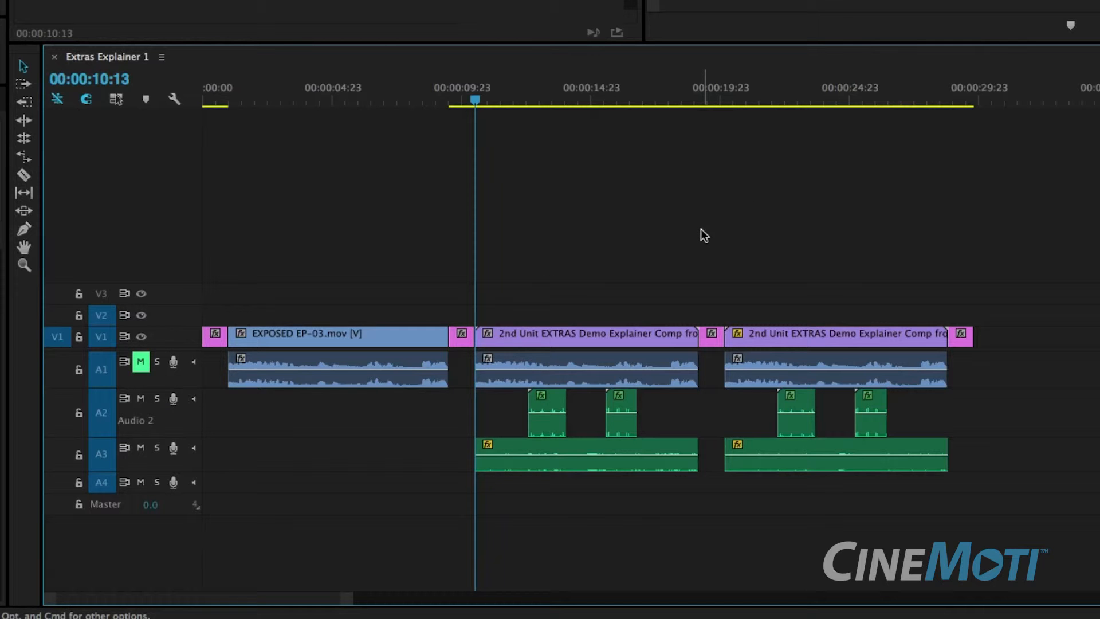
key(space)
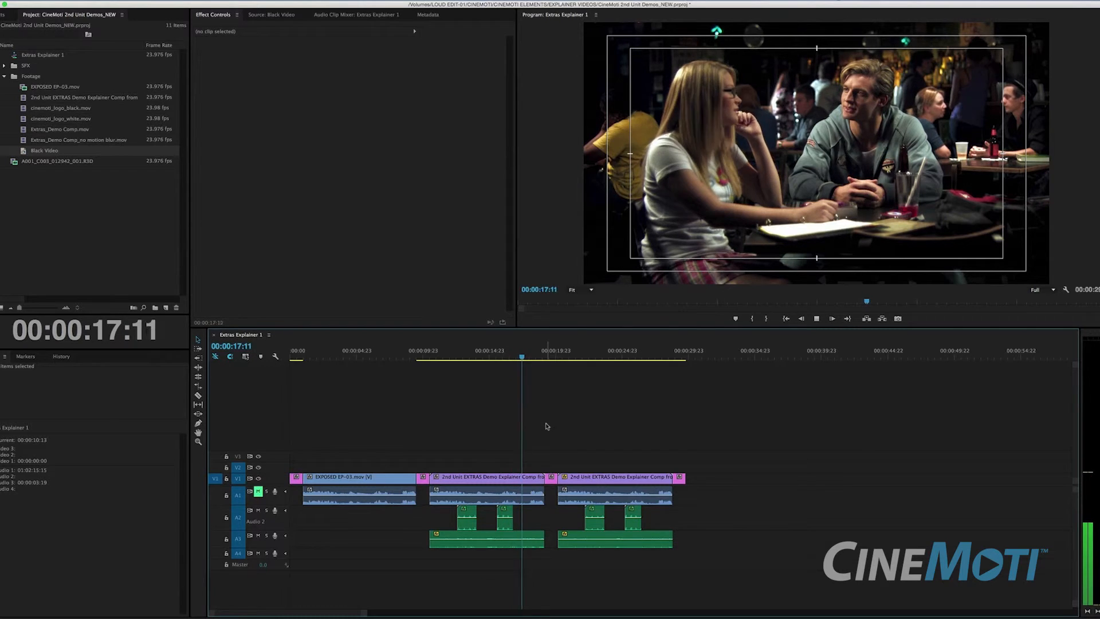
key(space)
Unmute audio track A1, solo track A2, and play the first composited clip from 00:00:10:03 to hear A2 alone.
drag(435, 358, 426, 359)
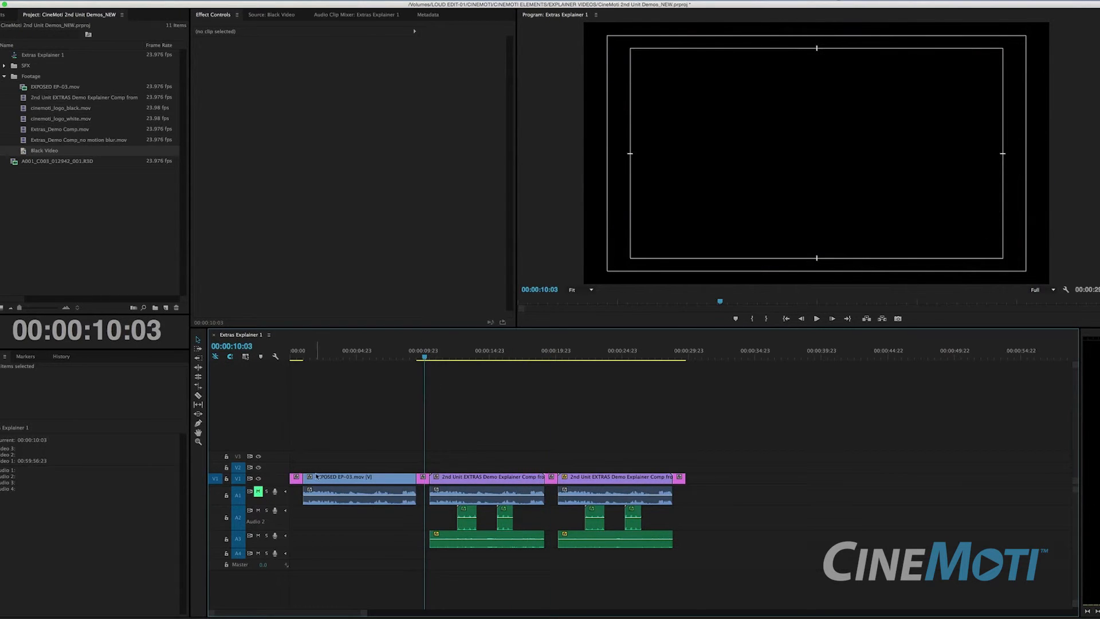
click(258, 491)
click(258, 491)
click(258, 491)
click(267, 511)
click(267, 511)
click(266, 511)
key(space)
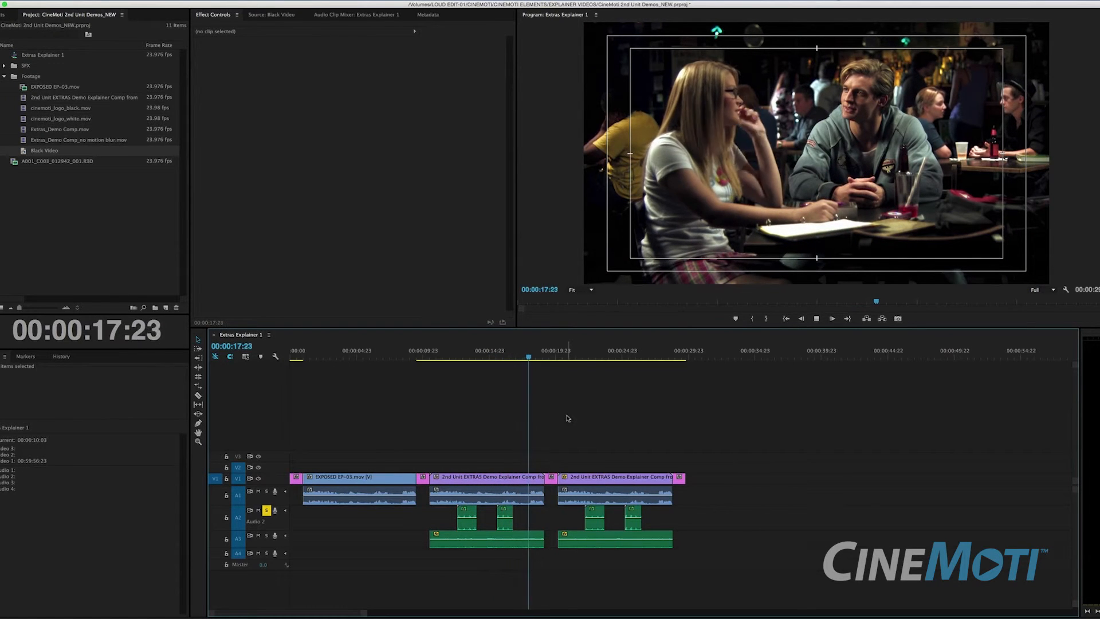
key(space)
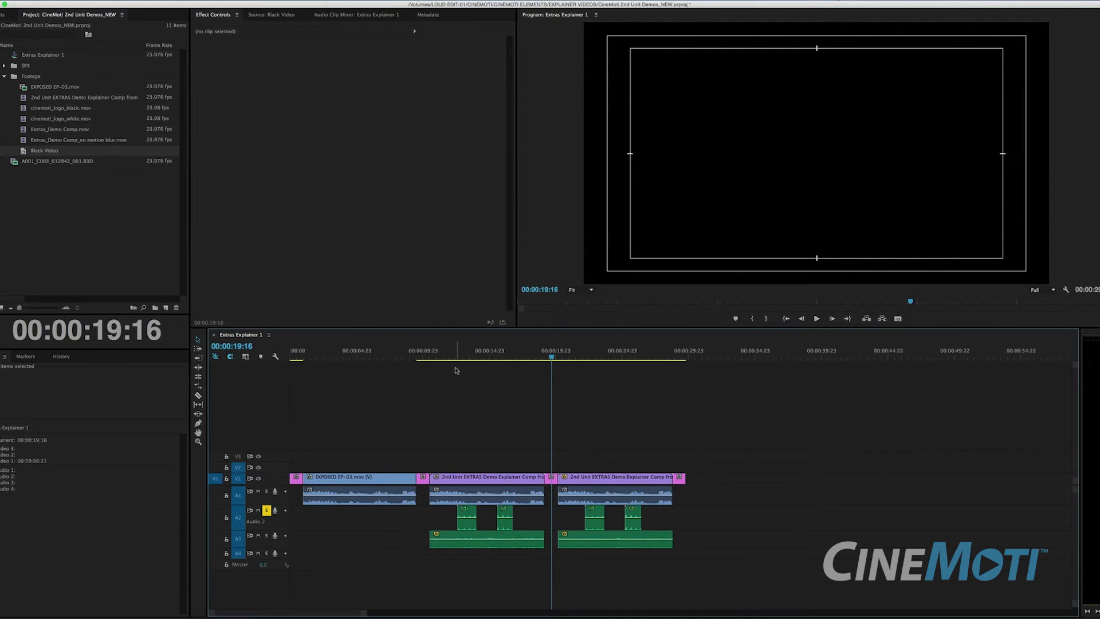
Solo audio track A3 instead of A2 and play the first composited clip from its start at 00:00:10:13.
drag(448, 357, 447, 357)
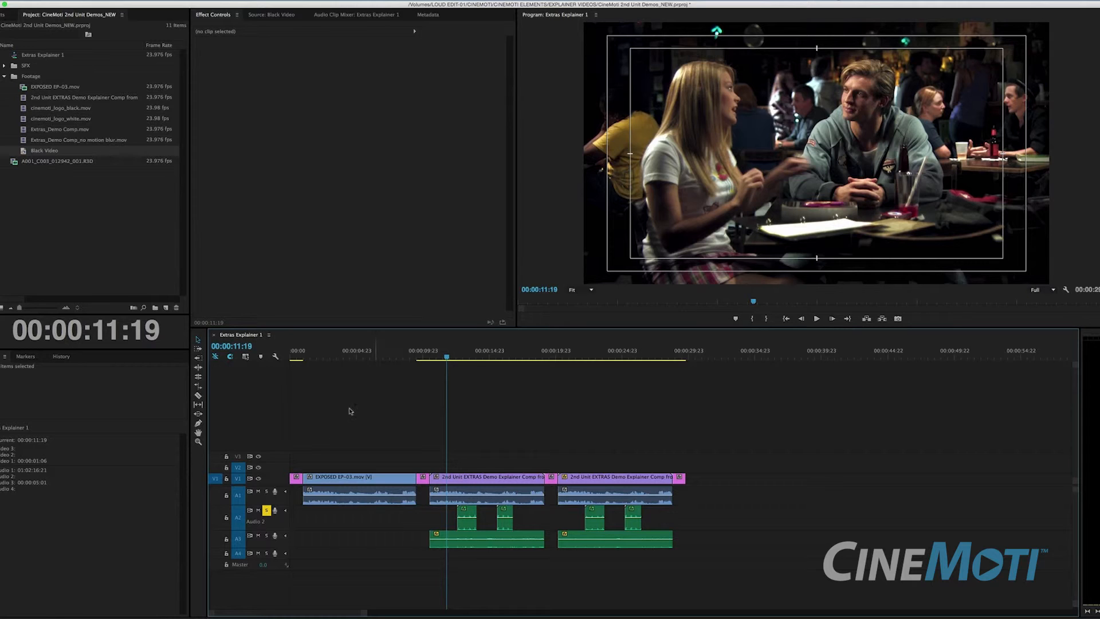
click(266, 510)
click(267, 536)
key(Up)
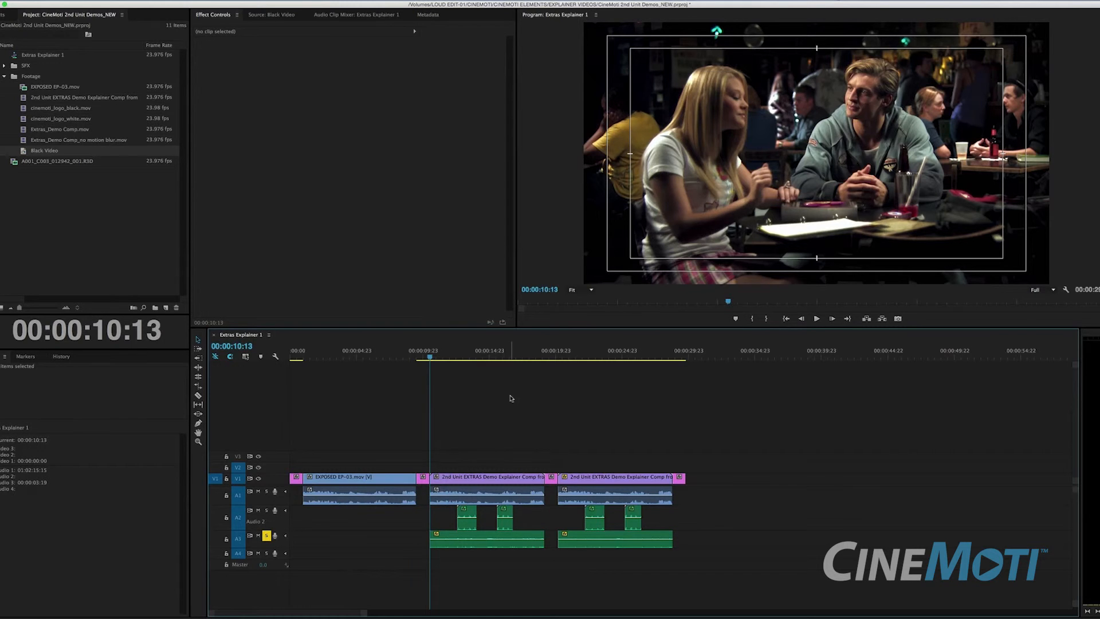
key(space)
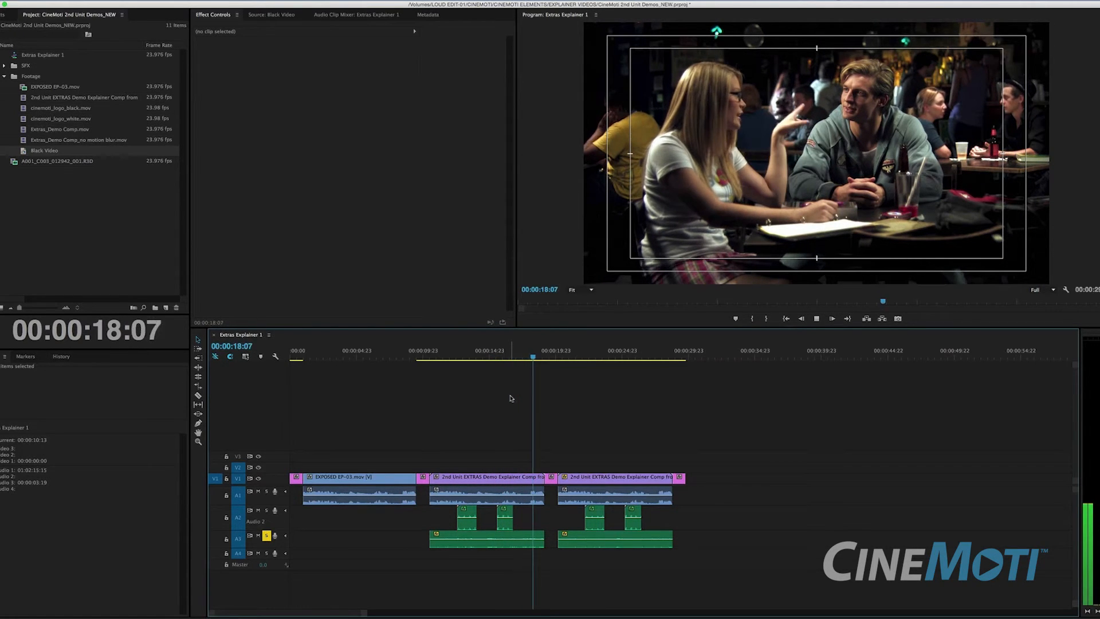
Play the first composited clip from 00:00:10:13 with all audio tracks audible and no track soloed.
key(space)
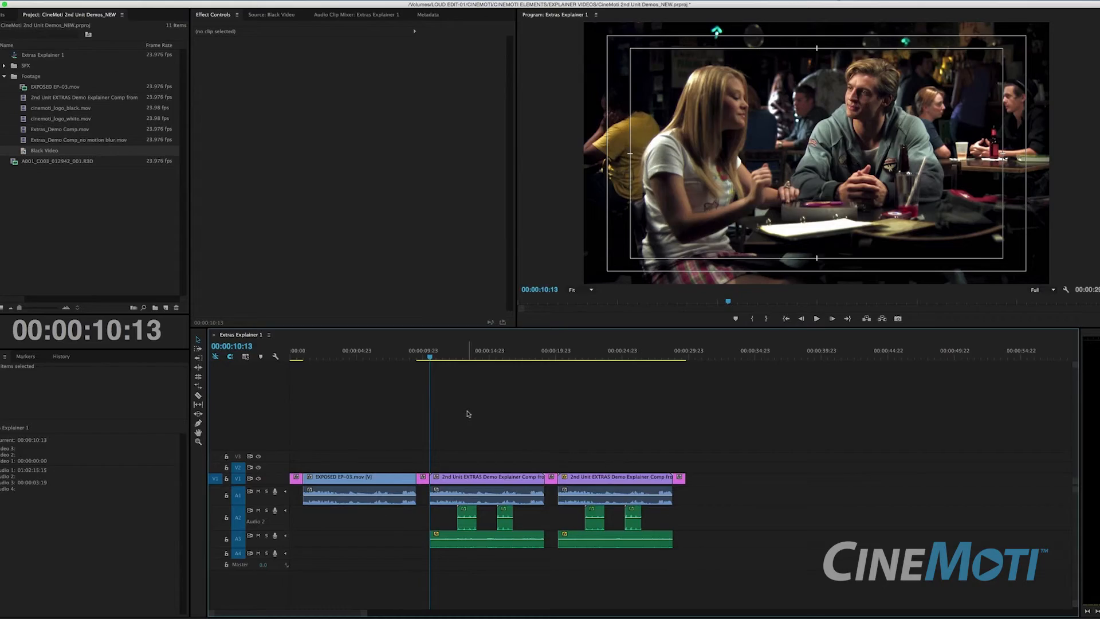
key(space)
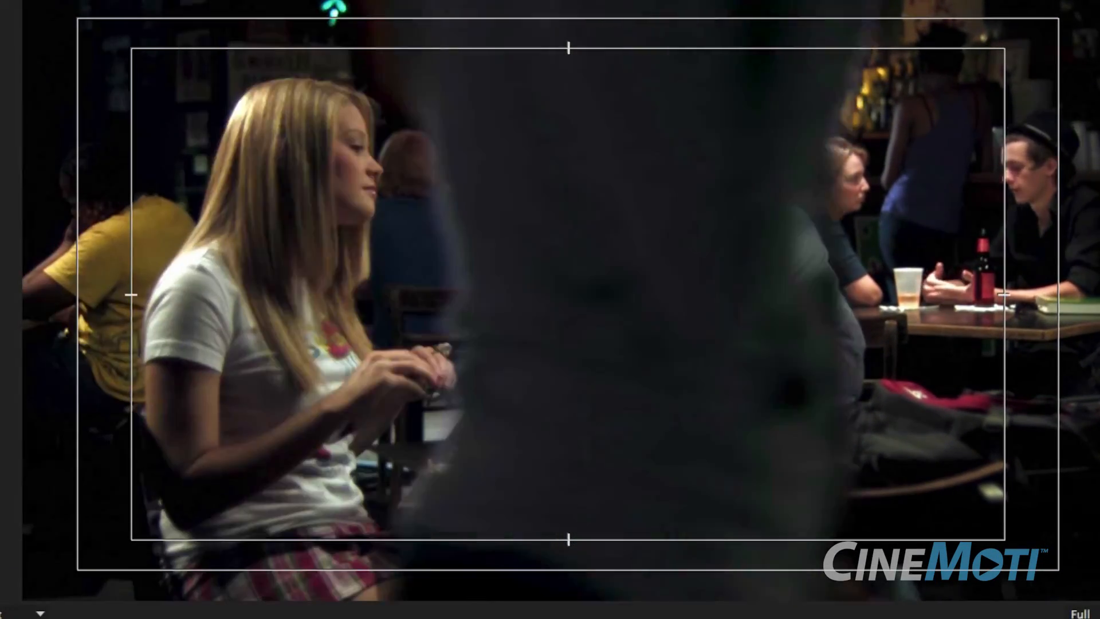